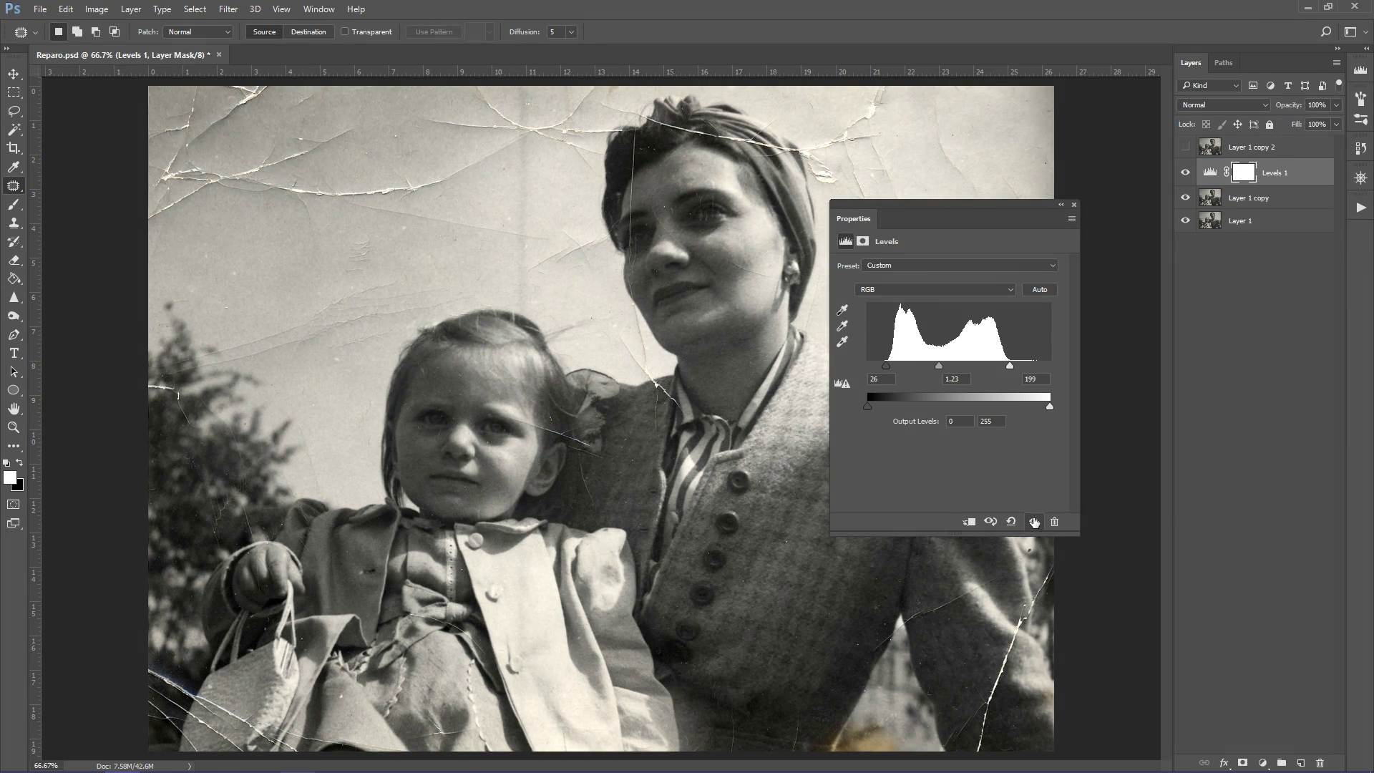
# Close the Levels panel, select Layer 1 copy at 200% zoom, and patch a sky crack
pyautogui.click(1073, 205)
pyautogui.click(1248, 198)
pyautogui.scroll(3, 251, 222)
pyautogui.moveTo(393, 234); pyautogui.dragTo(143, 483)
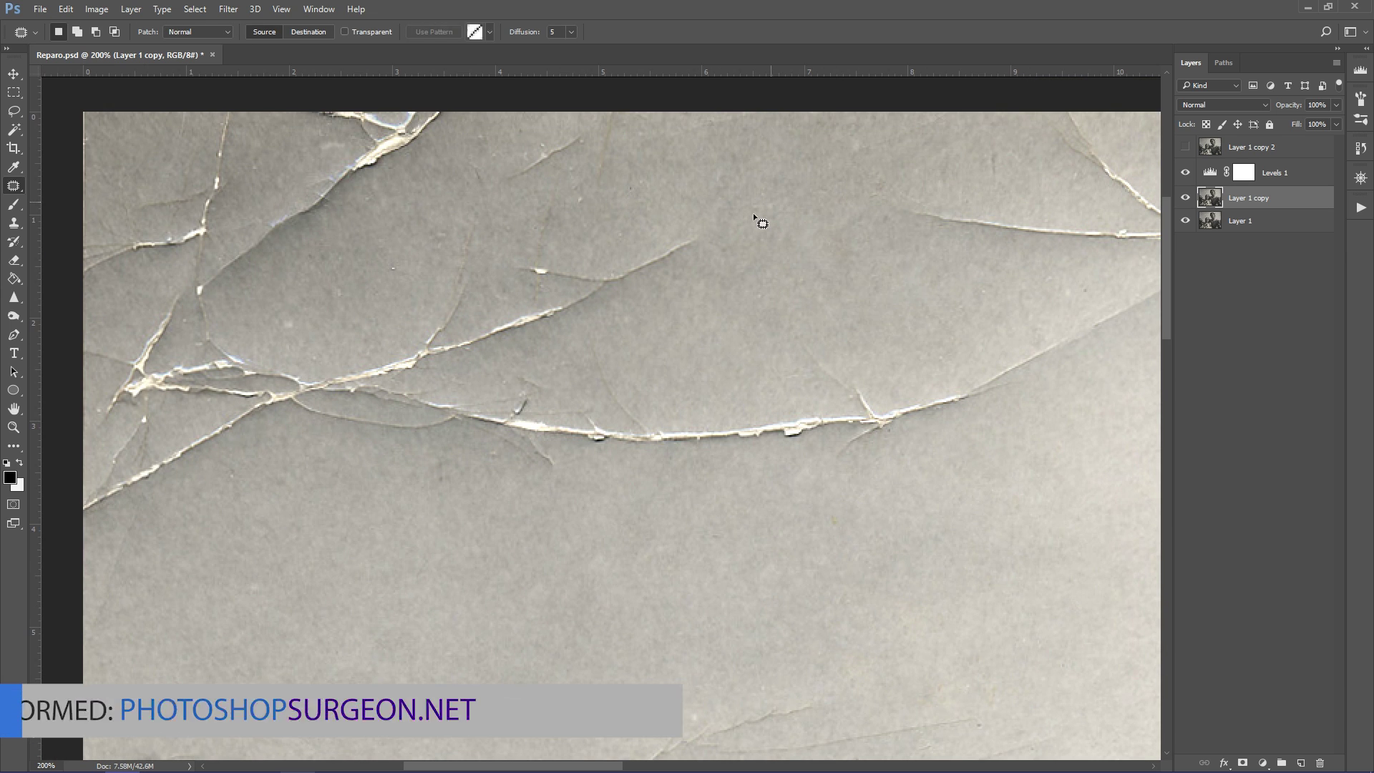
# Patch the upper-background crack with clean sky and deselect with Ctrl+D
pyautogui.moveTo(487, 213)
pyautogui.mouseDown()
pyautogui.moveTo(432, 287)
pyautogui.moveTo(487, 212)
pyautogui.mouseUp()
pyautogui.moveTo(543, 301); pyautogui.dragTo(495, 125)
pyautogui.hotkey('ctrl', 'd')
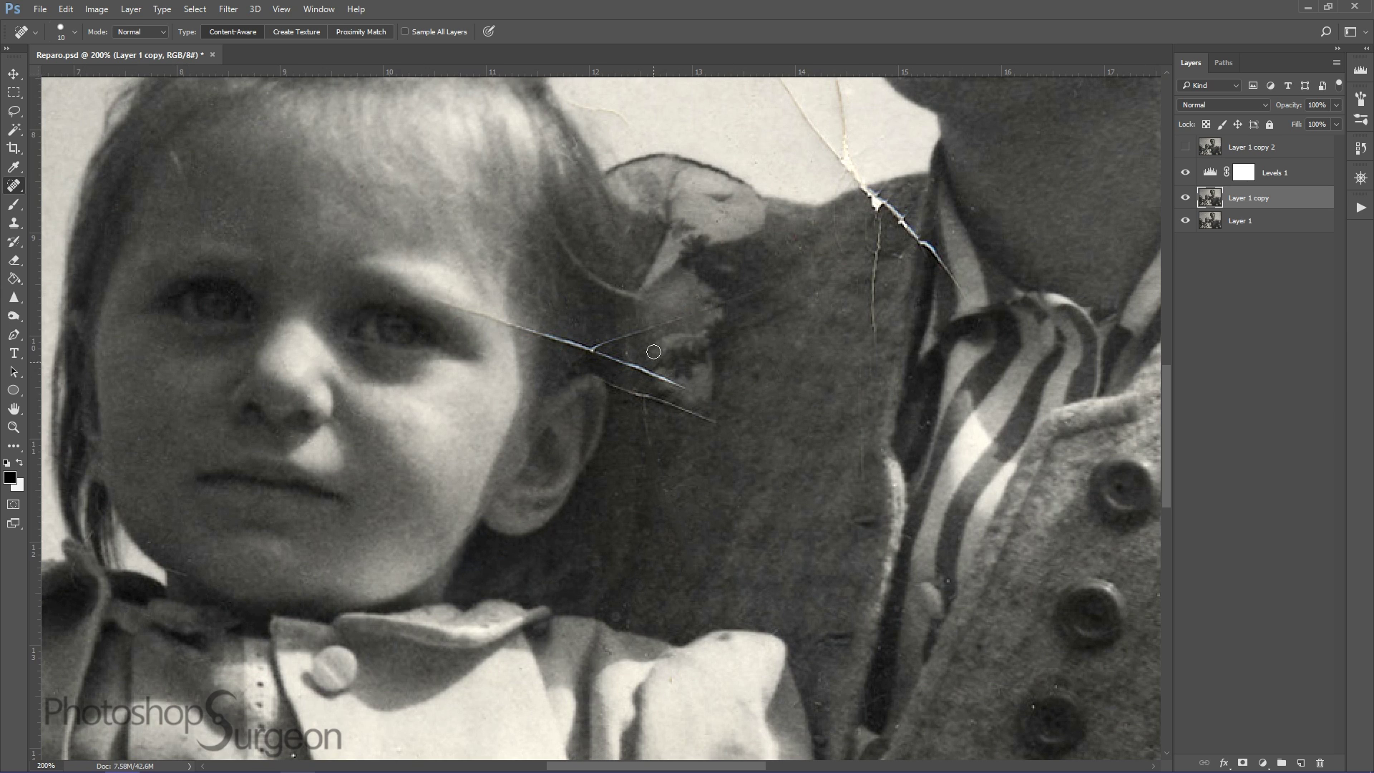
# Pan across the coat and spot-heal a light spot, the thin coat cracks and the lower main crack
pyautogui.moveTo(935, 635); pyautogui.dragTo(599, 359)
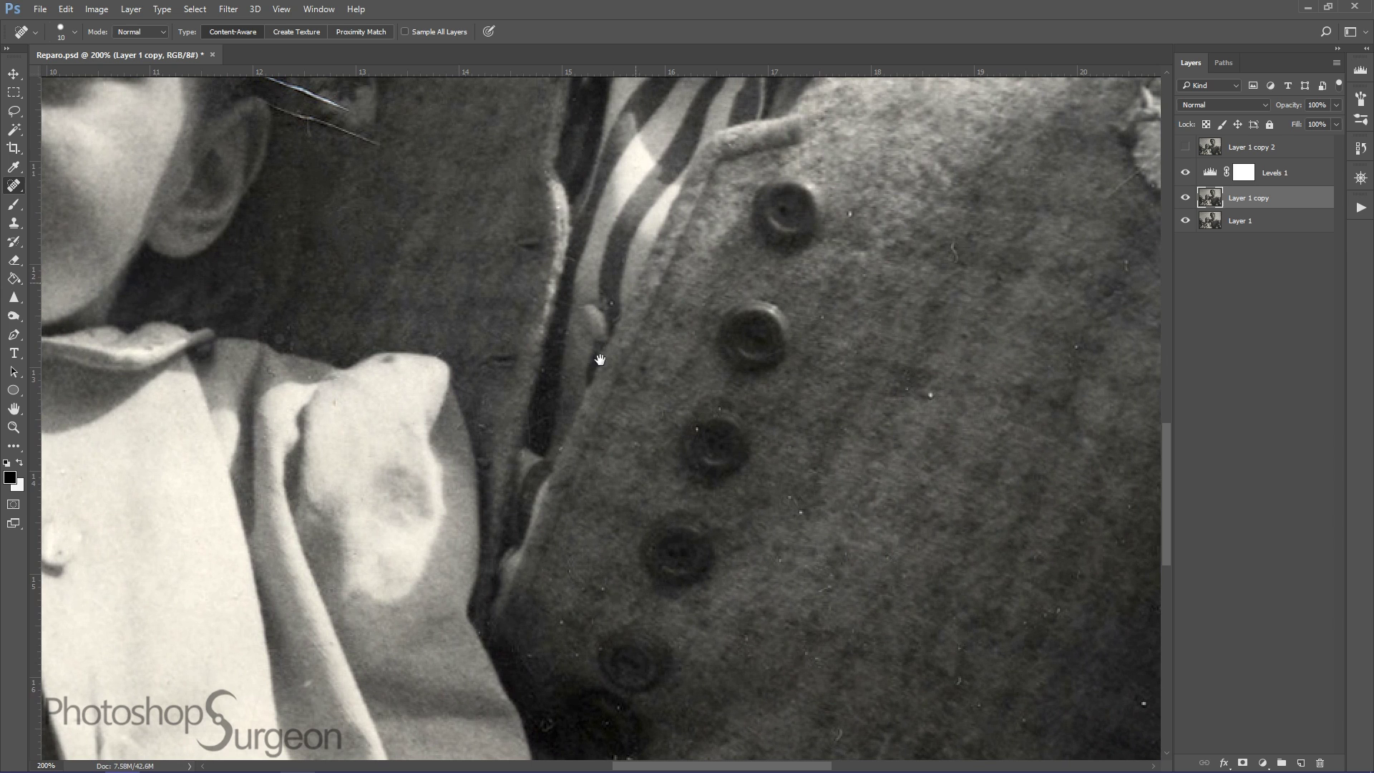
pyautogui.moveTo(1003, 637); pyautogui.dragTo(604, 584)
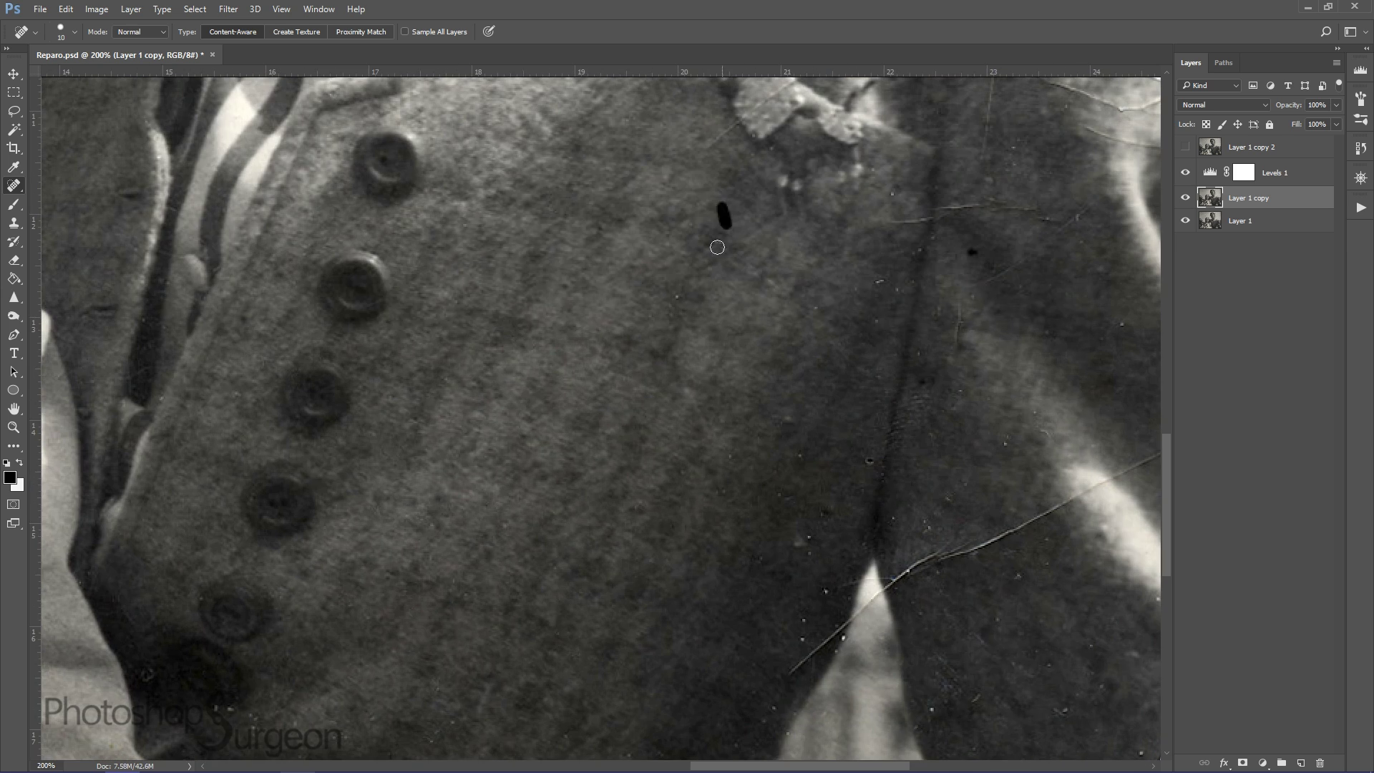
pyautogui.moveTo(977, 546); pyautogui.dragTo(932, 211)
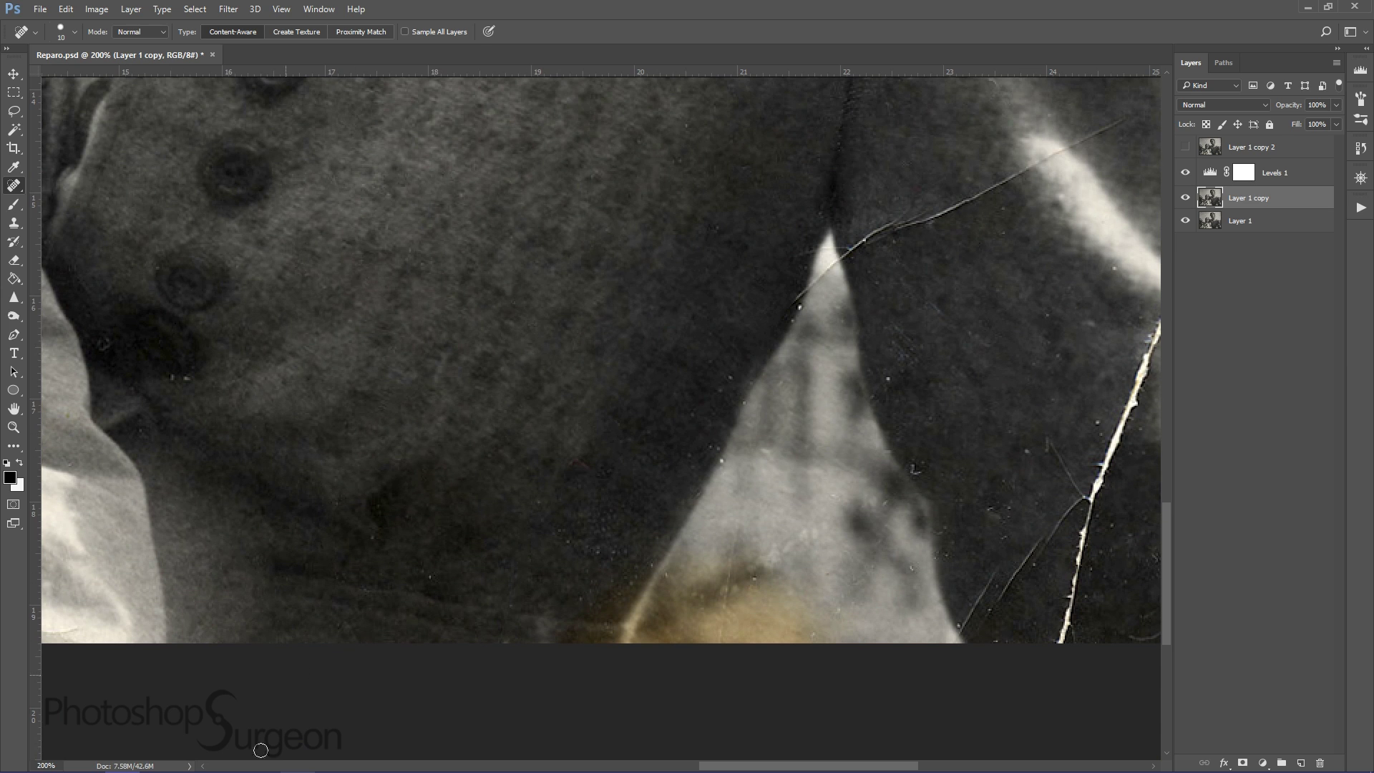
pyautogui.click(839, 611)
pyautogui.moveTo(1004, 393); pyautogui.dragTo(622, 286)
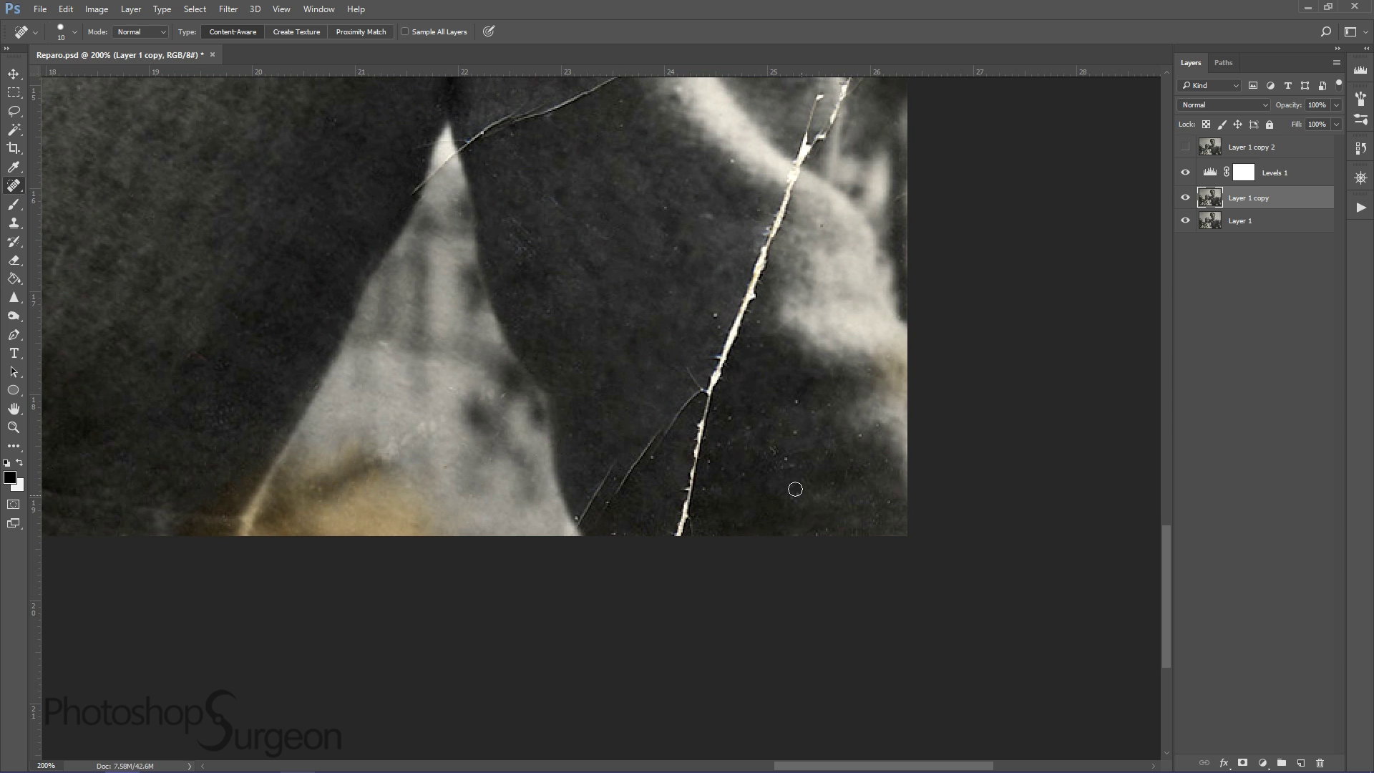
pyautogui.moveTo(669, 438); pyautogui.dragTo(613, 501)
pyautogui.moveTo(616, 458); pyautogui.dragTo(583, 515)
pyautogui.moveTo(716, 354); pyautogui.dragTo(676, 533)
# Patch the rest of the lower crack and a small flaw, then deselect
pyautogui.hotkey('shift', 'j')
pyautogui.hotkey('shift', 'j')
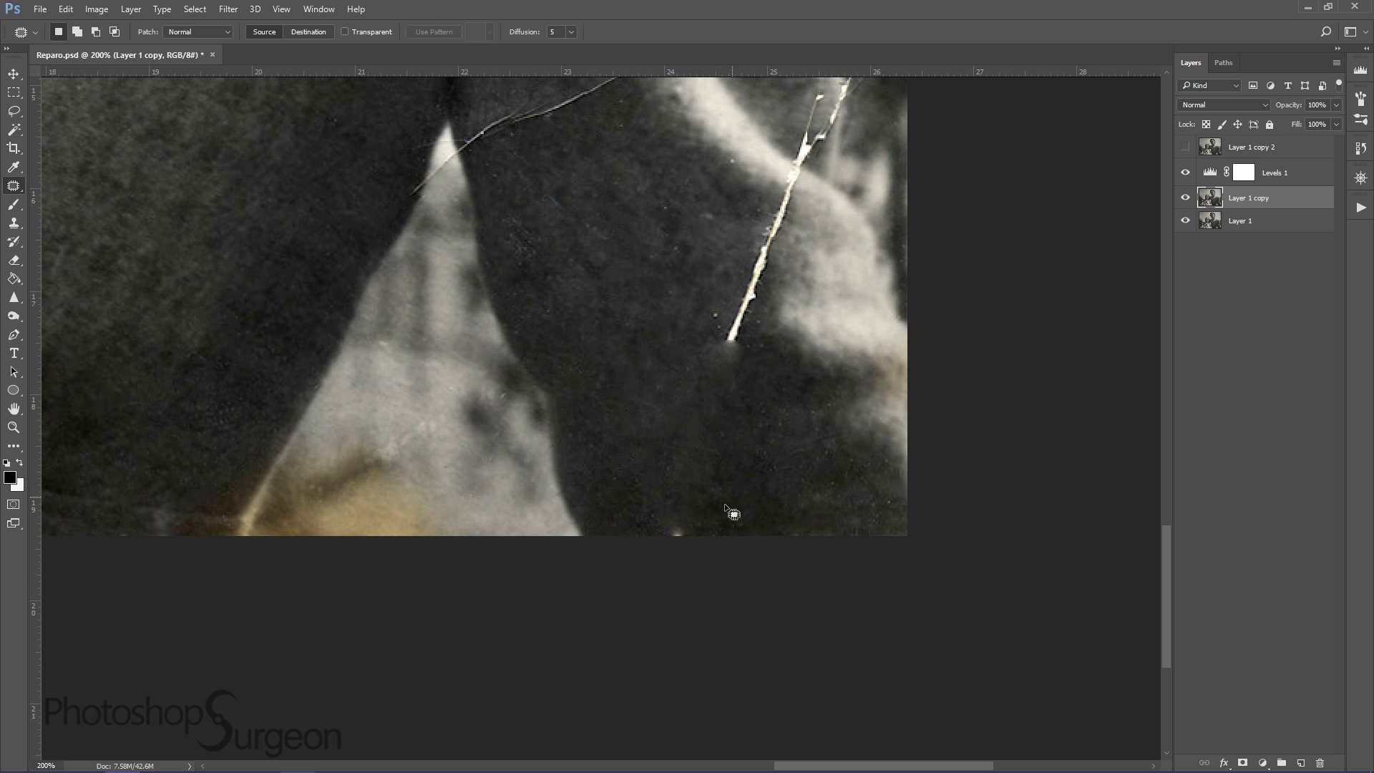
pyautogui.moveTo(546, 286); pyautogui.dragTo(584, 539)
pyautogui.moveTo(647, 215); pyautogui.dragTo(581, 442)
pyautogui.hotkey('ctrl', 'd')
# Spot-heal the diagonal crack across the coat and patch damaged spots along it
pyautogui.hotkey('shift', 'j')
pyautogui.hotkey('shift', 'j')
pyautogui.hotkey('shift', 'j')
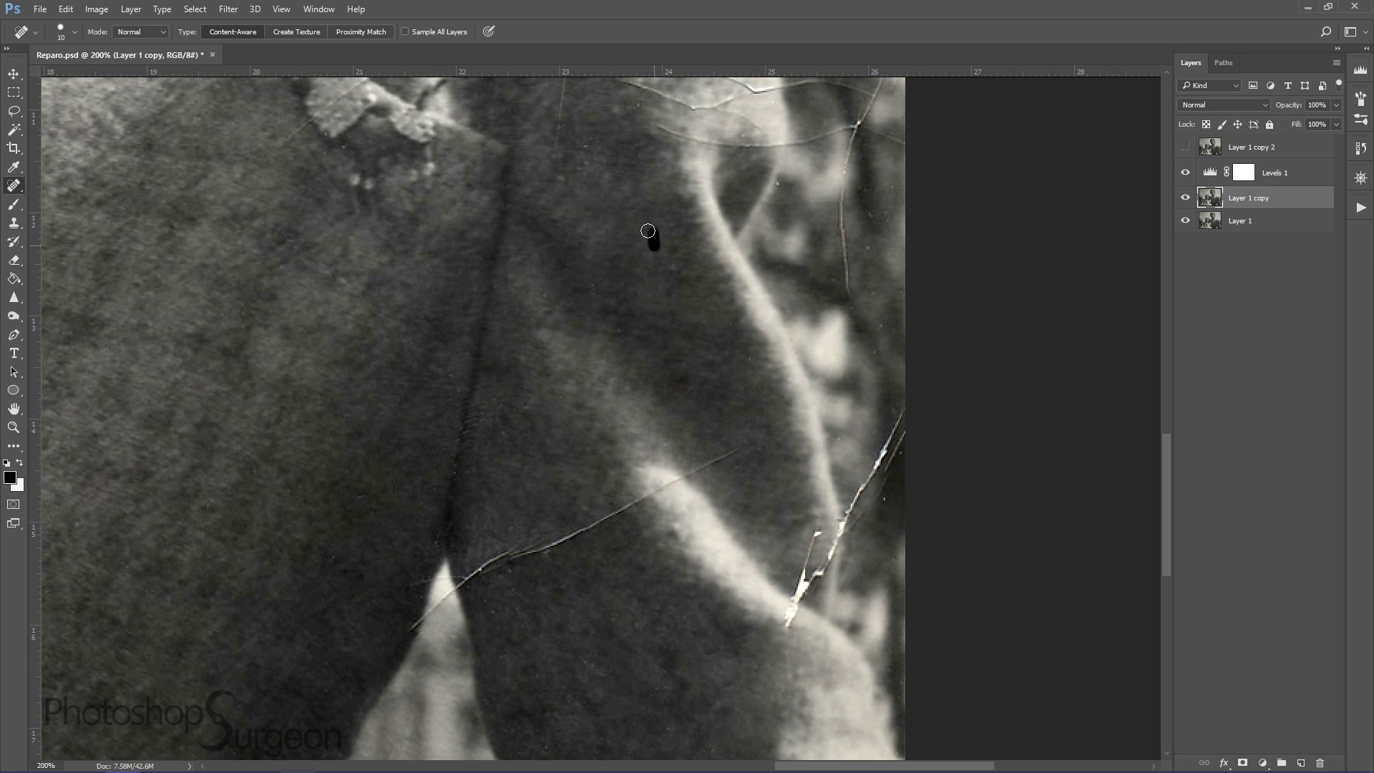
pyautogui.moveTo(562, 542); pyautogui.dragTo(468, 574)
pyautogui.moveTo(613, 513); pyautogui.dragTo(561, 313)
pyautogui.hotkey('shift', 'j')
pyautogui.hotkey('shift', 'j')
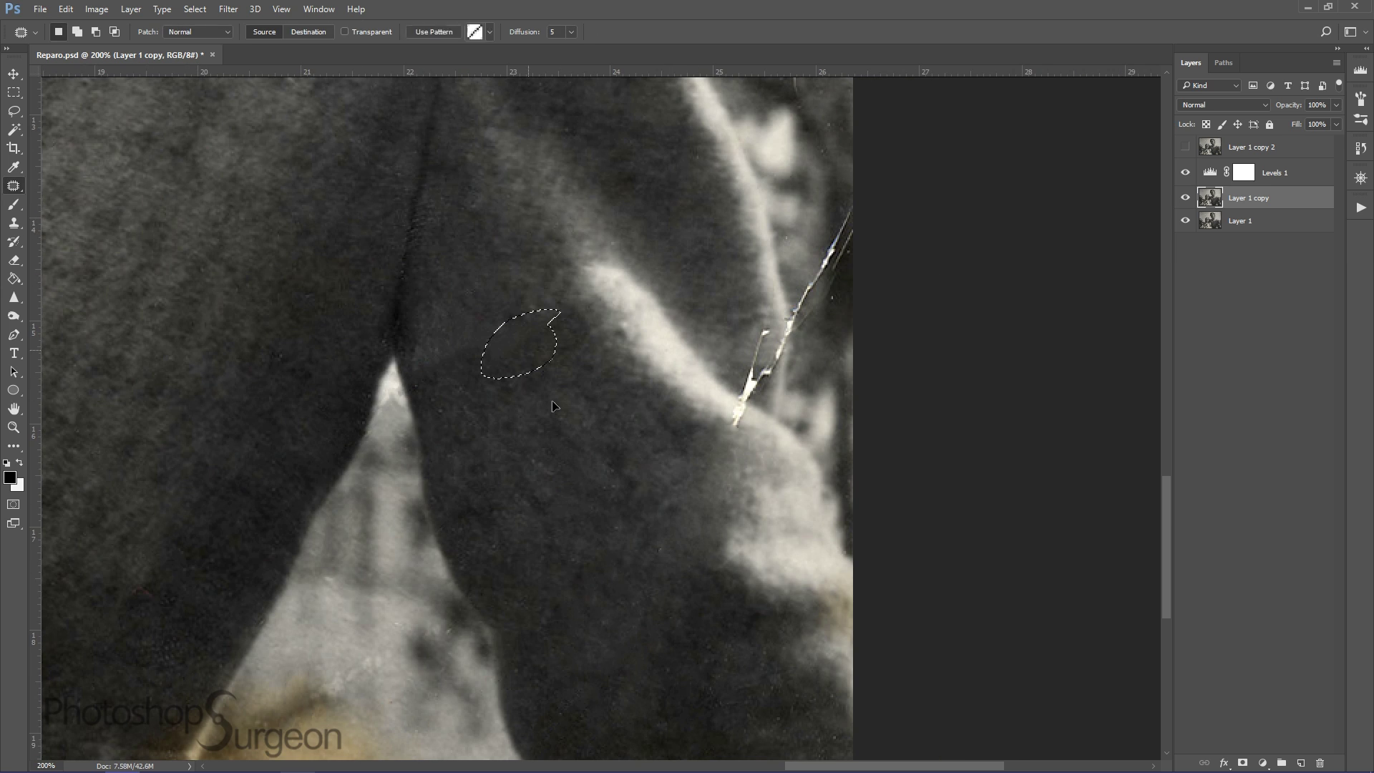
pyautogui.moveTo(776, 322); pyautogui.dragTo(775, 325)
pyautogui.moveTo(744, 392)
pyautogui.mouseDown()
pyautogui.moveTo(684, 638)
pyautogui.moveTo(694, 432)
pyautogui.mouseUp()
pyautogui.moveTo(705, 336); pyautogui.dragTo(664, 472)
# Heal the shoulder cracks, the vertical edge crack and the diagonal paper crack to the top edge
pyautogui.moveTo(491, 306); pyautogui.dragTo(466, 438)
pyautogui.hotkey('shift', 'j')
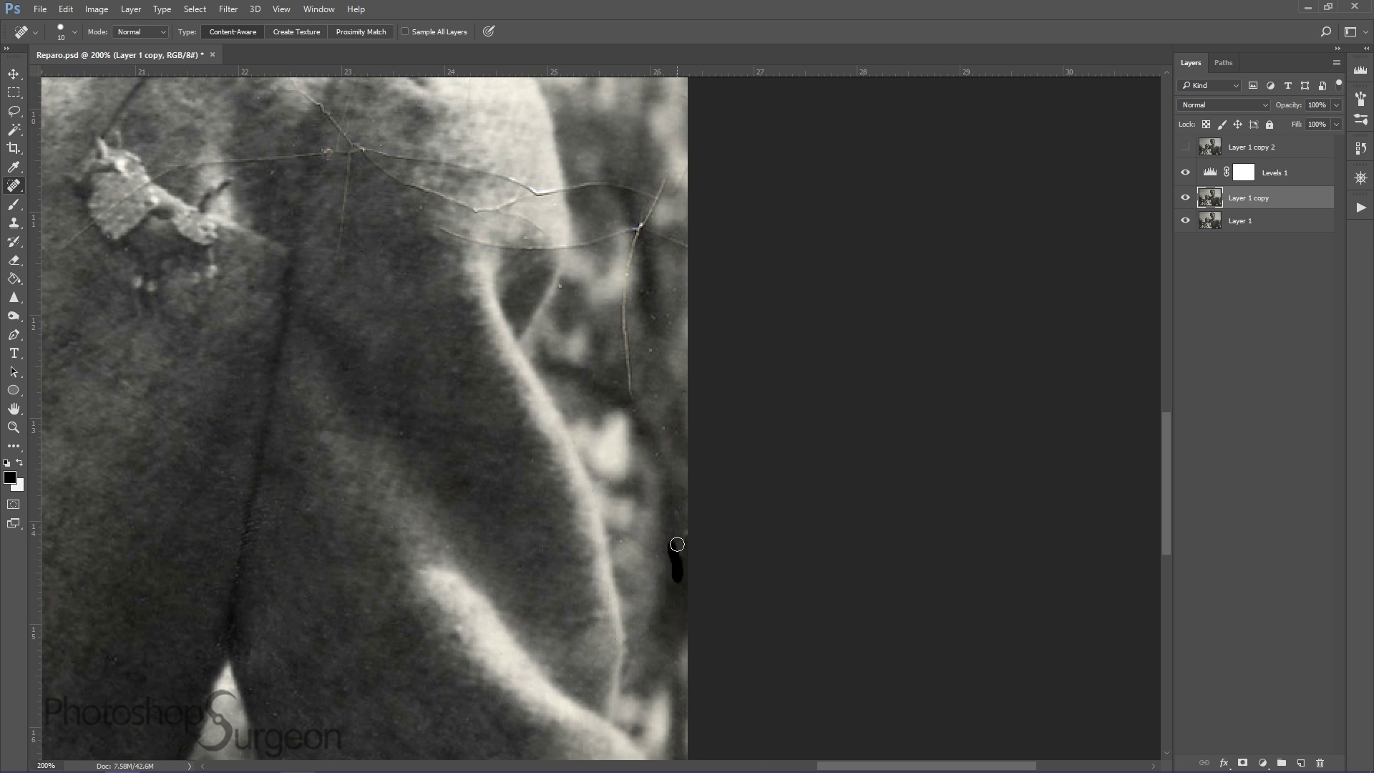
pyautogui.moveTo(520, 214)
pyautogui.mouseDown()
pyautogui.moveTo(444, 200)
pyautogui.moveTo(630, 236)
pyautogui.moveTo(630, 394)
pyautogui.mouseUp()
pyautogui.moveTo(543, 273); pyautogui.dragTo(726, 414)
pyautogui.moveTo(541, 288); pyautogui.dragTo(628, 442)
pyautogui.moveTo(527, 322); pyautogui.dragTo(548, 371)
pyautogui.moveTo(329, 358)
pyautogui.mouseDown()
pyautogui.moveTo(444, 193)
pyautogui.moveTo(594, 133)
pyautogui.mouseUp()
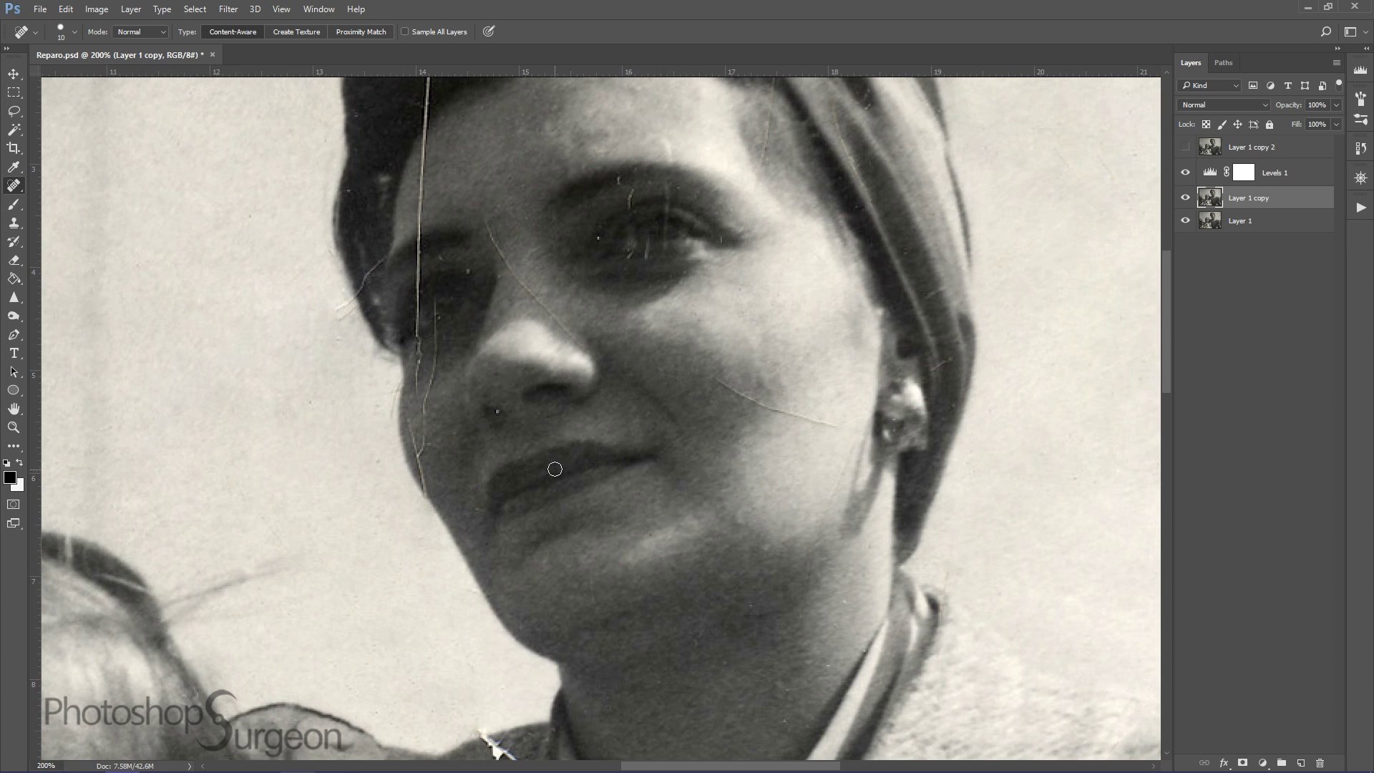
# Spot-heal the collar scratch and the tree scratches, then duplicate the layer with Ctrl+J
pyautogui.moveTo(716, 379); pyautogui.dragTo(830, 423)
pyautogui.moveTo(485, 240); pyautogui.dragTo(535, 304)
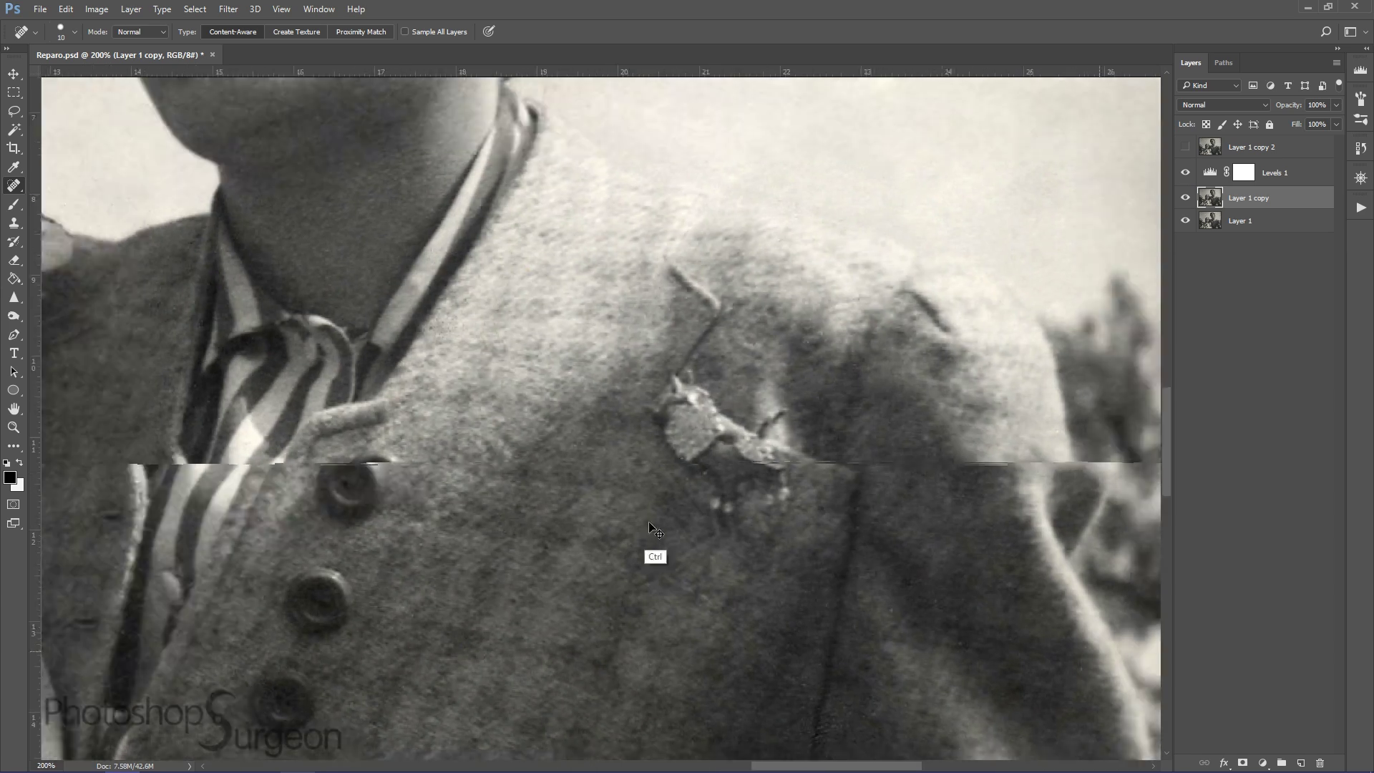
pyautogui.moveTo(494, 209)
pyautogui.mouseDown()
pyautogui.moveTo(400, 232)
pyautogui.moveTo(280, 229)
pyautogui.mouseUp()
pyautogui.moveTo(398, 235); pyautogui.dragTo(281, 253)
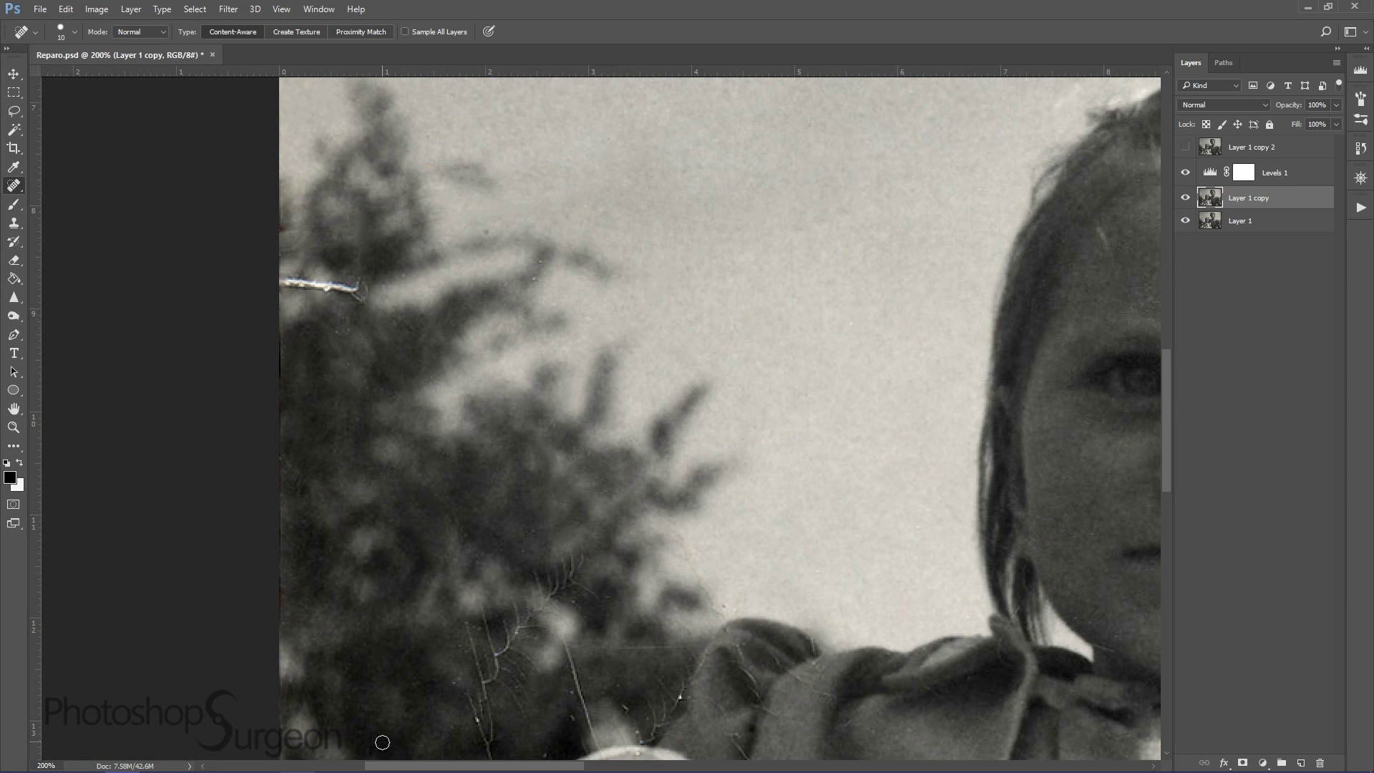
pyautogui.moveTo(590, 744); pyautogui.dragTo(554, 571)
pyautogui.moveTo(487, 644)
pyautogui.mouseDown()
pyautogui.moveTo(475, 719)
pyautogui.moveTo(462, 491)
pyautogui.mouseUp()
pyautogui.hotkey('ctrl', 'j')
# Bring the bag and the cracks below it into view and heal the upper-left crack
pyautogui.hotkey('shift', 'j')
pyautogui.hotkey('shift', 'j')
pyautogui.hotkey('shift', 'j')
pyautogui.hotkey('shift', 'j')
pyautogui.hotkey('shift', 'j')
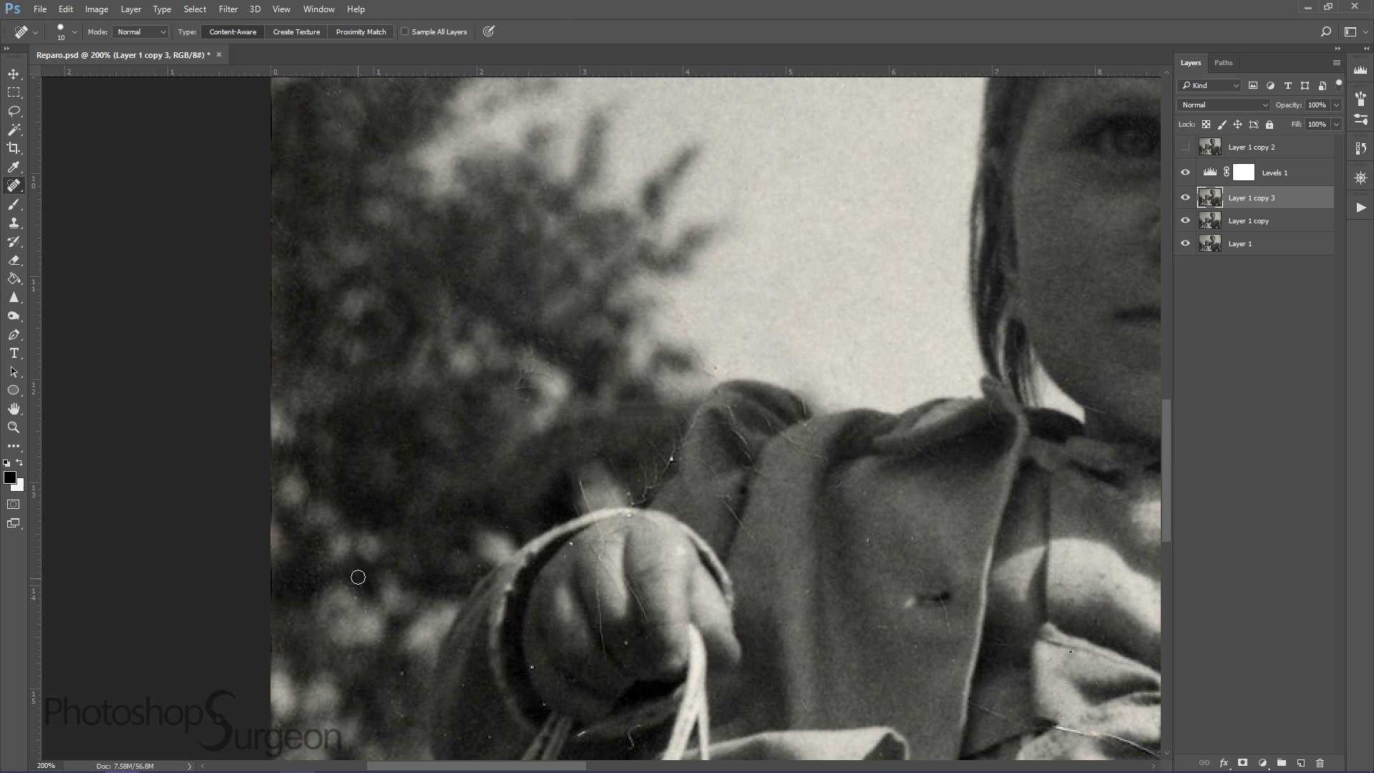
pyautogui.scroll(-5, 445, 512)
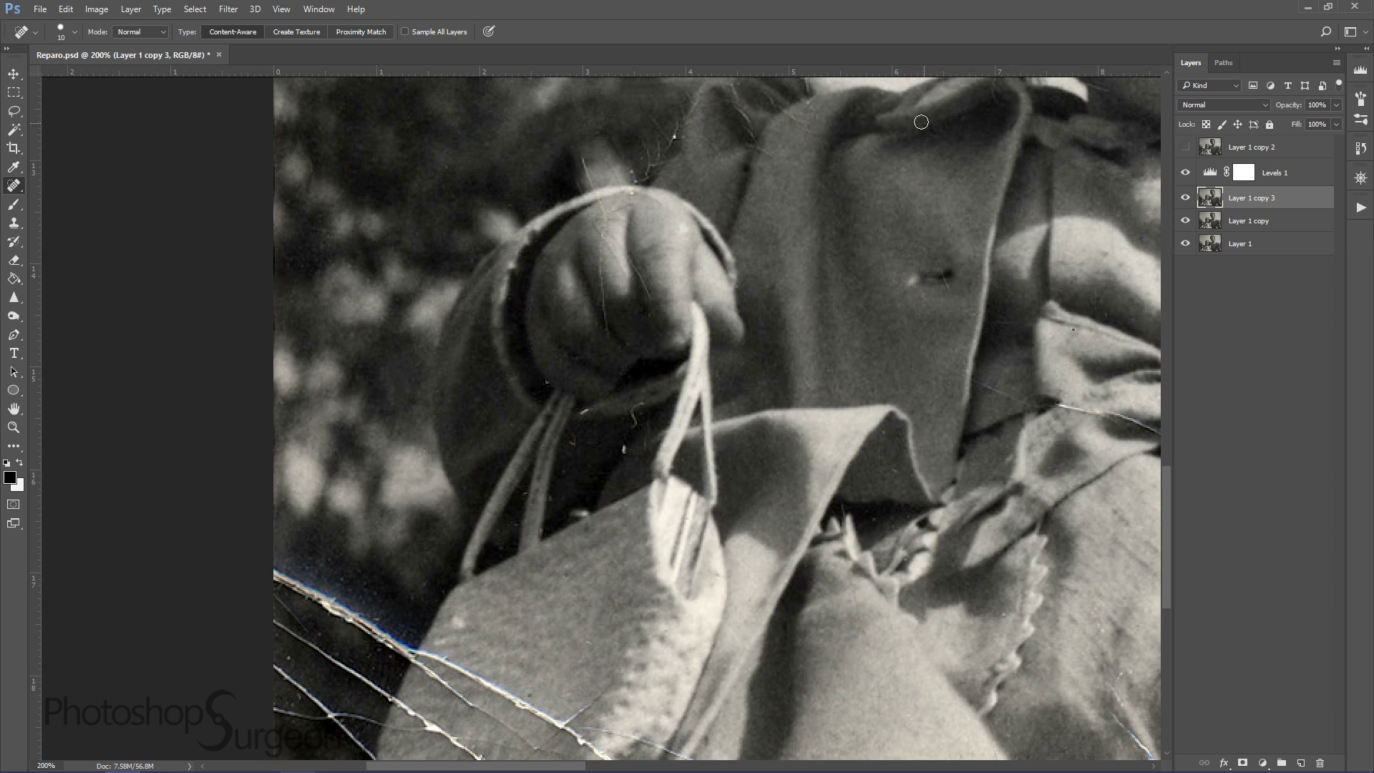
pyautogui.scroll(2, 584, 406)
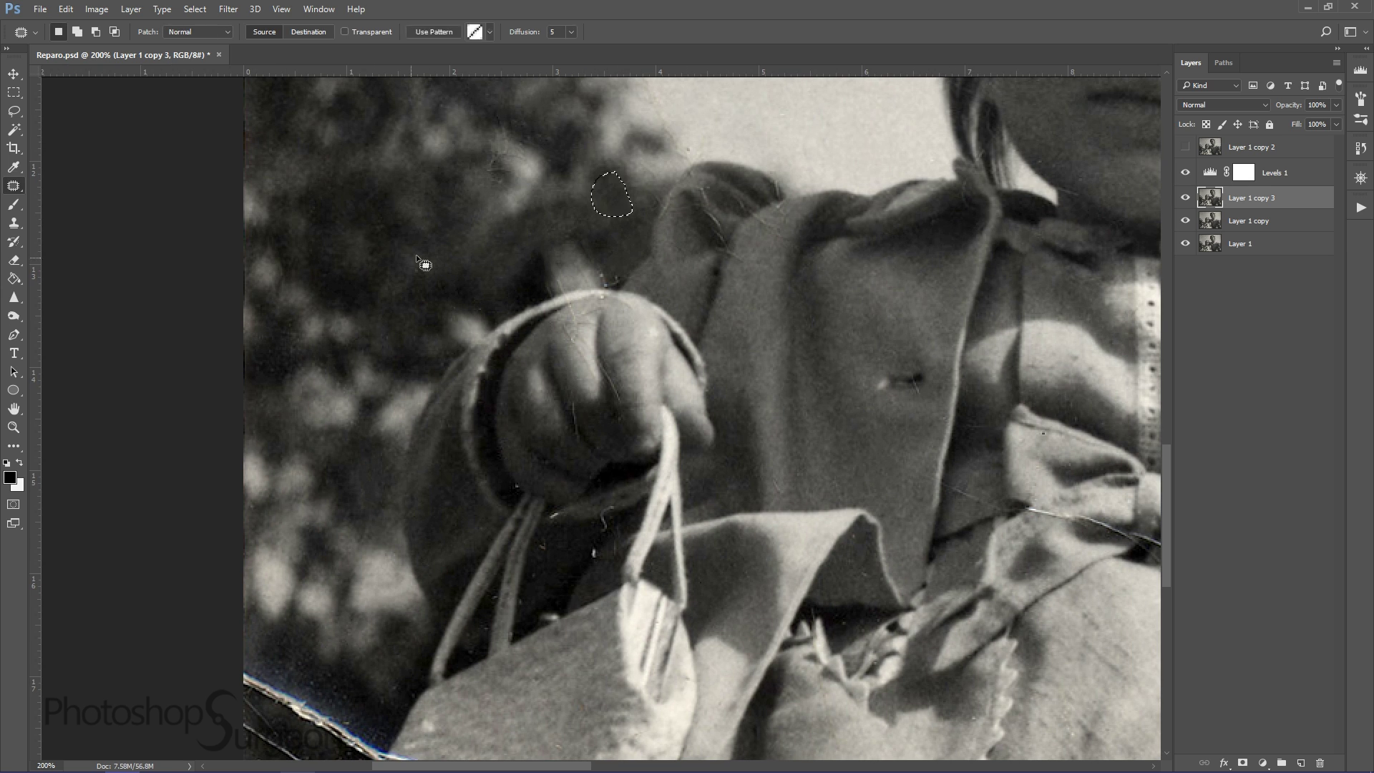
pyautogui.moveTo(791, 263); pyautogui.dragTo(501, 245)
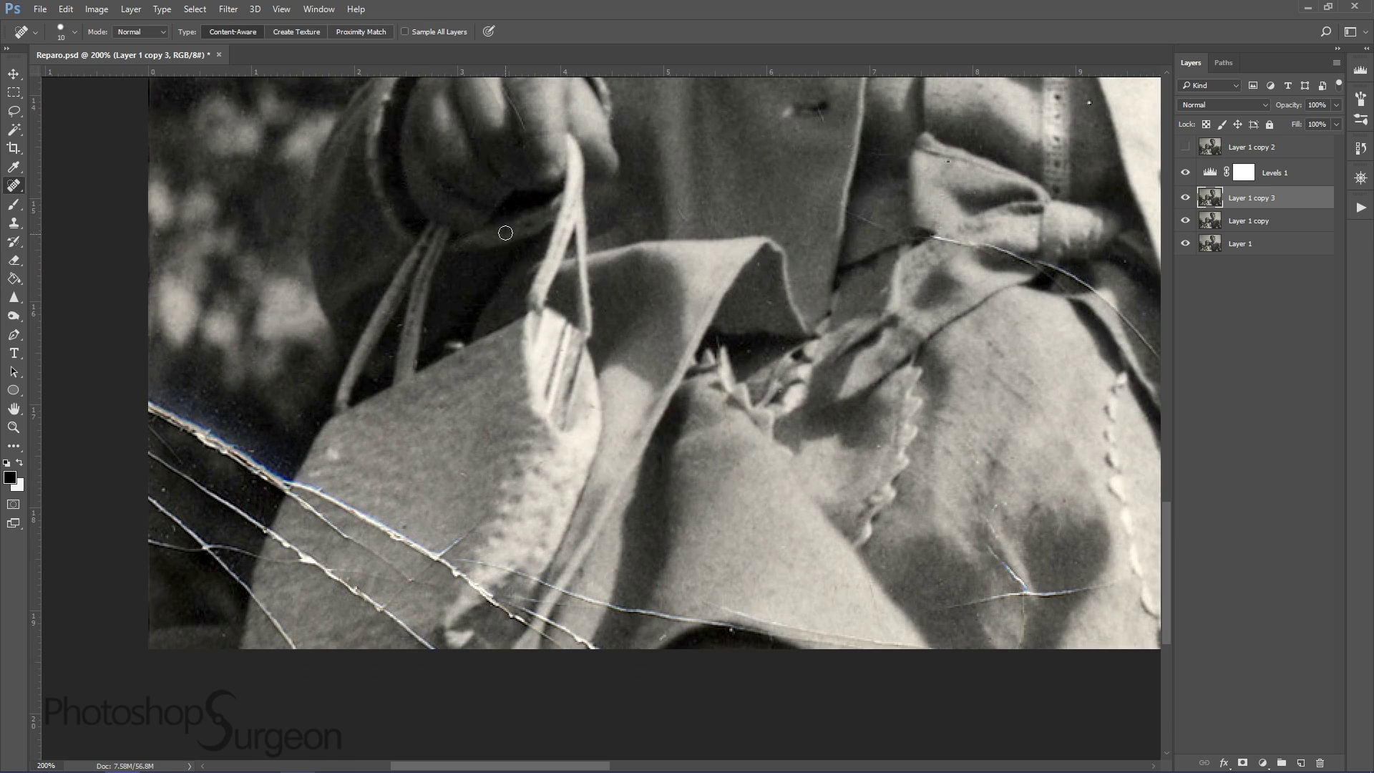
pyautogui.moveTo(394, 377); pyautogui.dragTo(417, 216)
pyautogui.hotkey('shift', 'j')
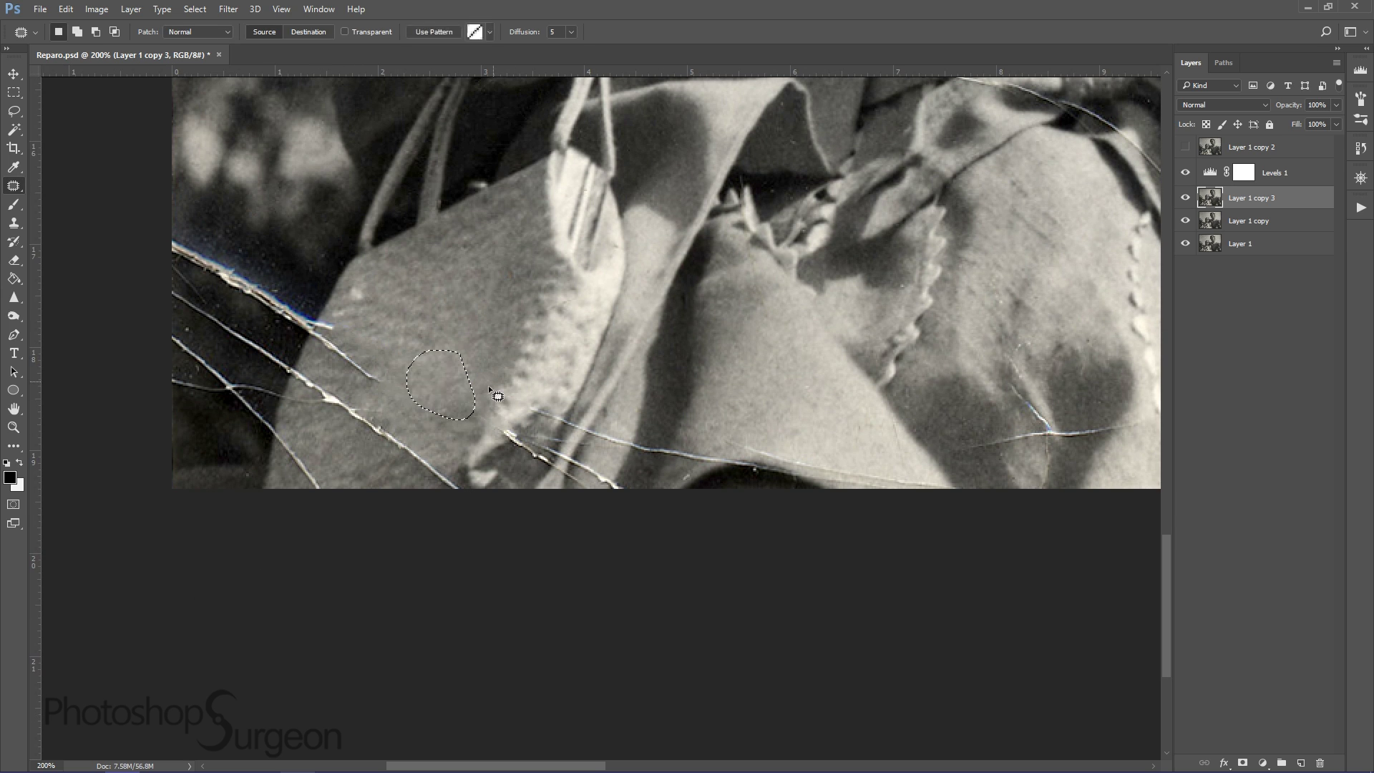
pyautogui.hotkey('shift', 'j')
pyautogui.moveTo(336, 347); pyautogui.dragTo(211, 255)
# Patch a flaw on the bag and heal the bluish crack and lower-left white cracks
pyautogui.hotkey('shift', 'j')
pyautogui.moveTo(465, 435)
pyautogui.mouseDown()
pyautogui.moveTo(250, 396)
pyautogui.moveTo(260, 383)
pyautogui.mouseUp()
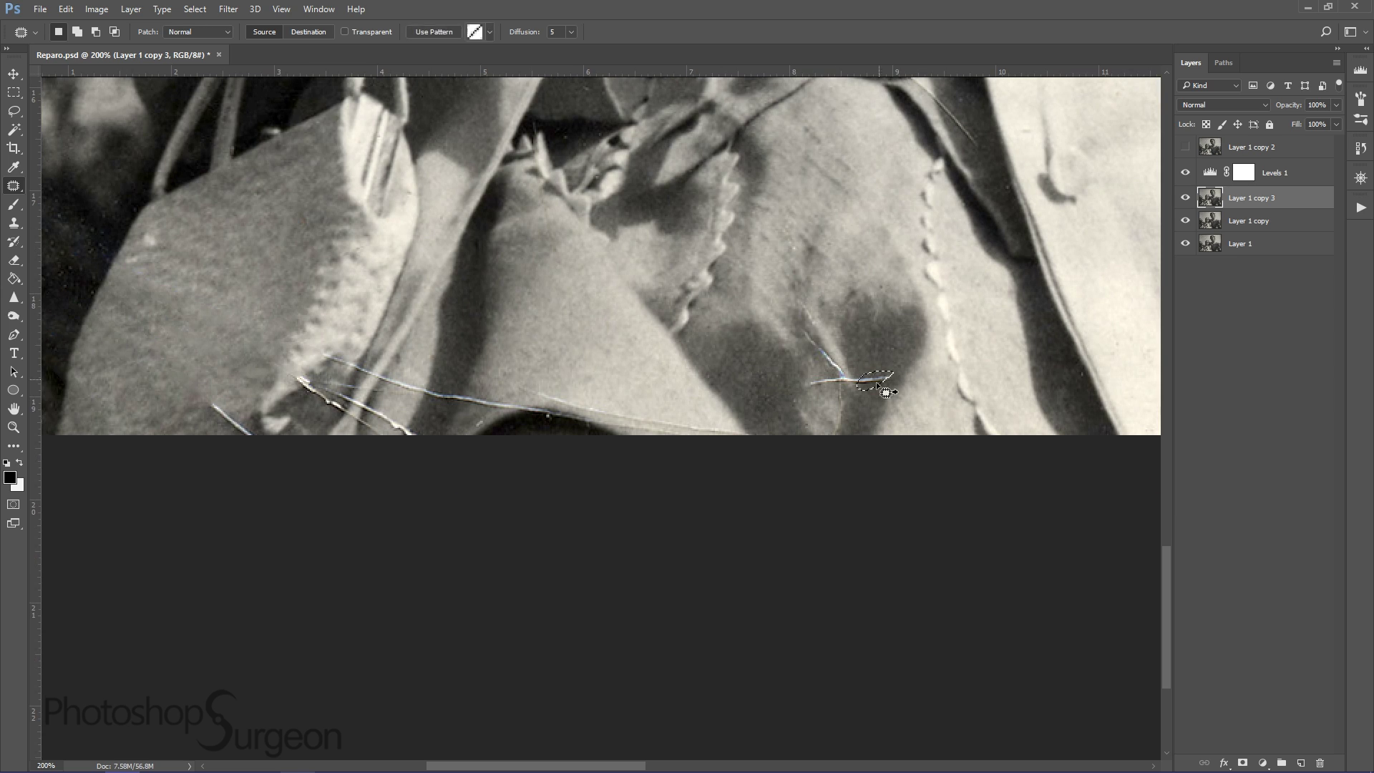
pyautogui.hotkey('shift', 'j')
pyautogui.moveTo(807, 310); pyautogui.dragTo(825, 365)
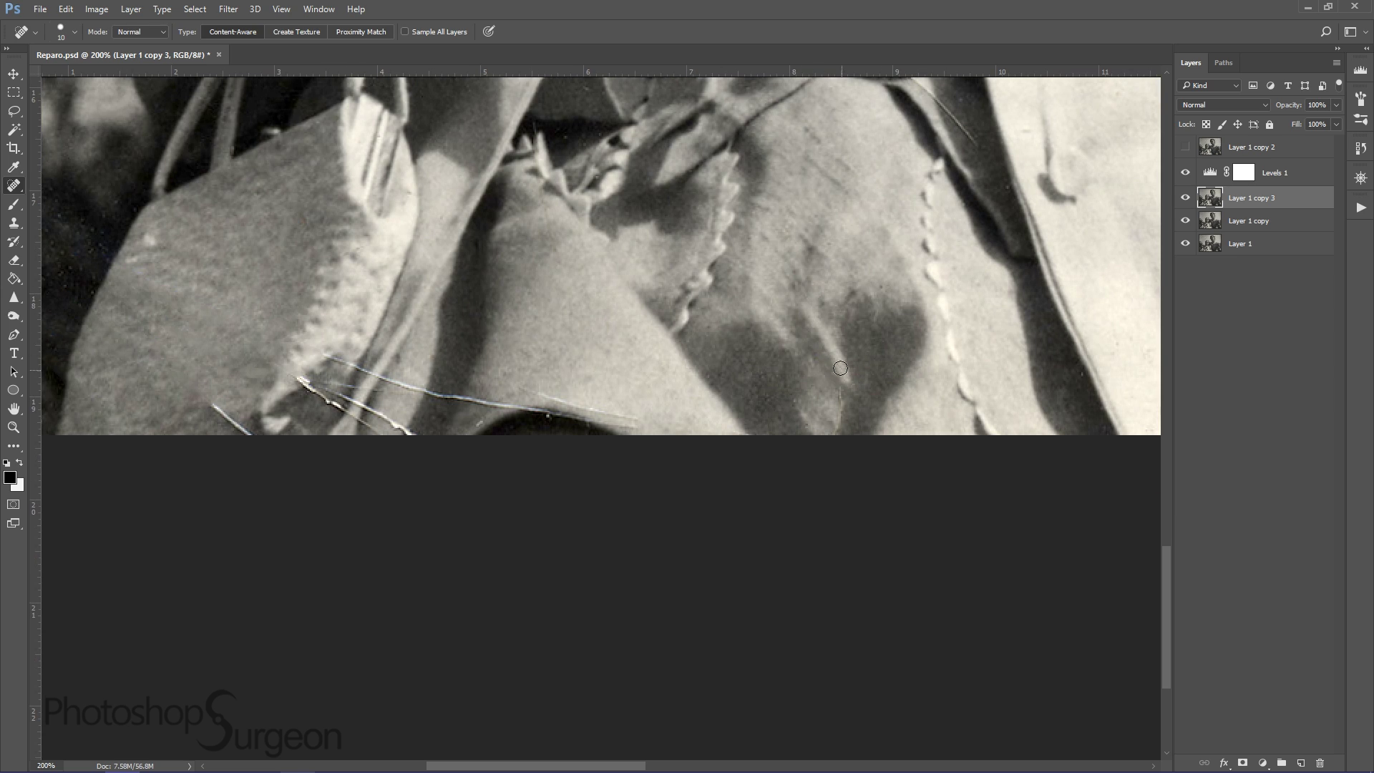
pyautogui.moveTo(343, 397); pyautogui.dragTo(383, 434)
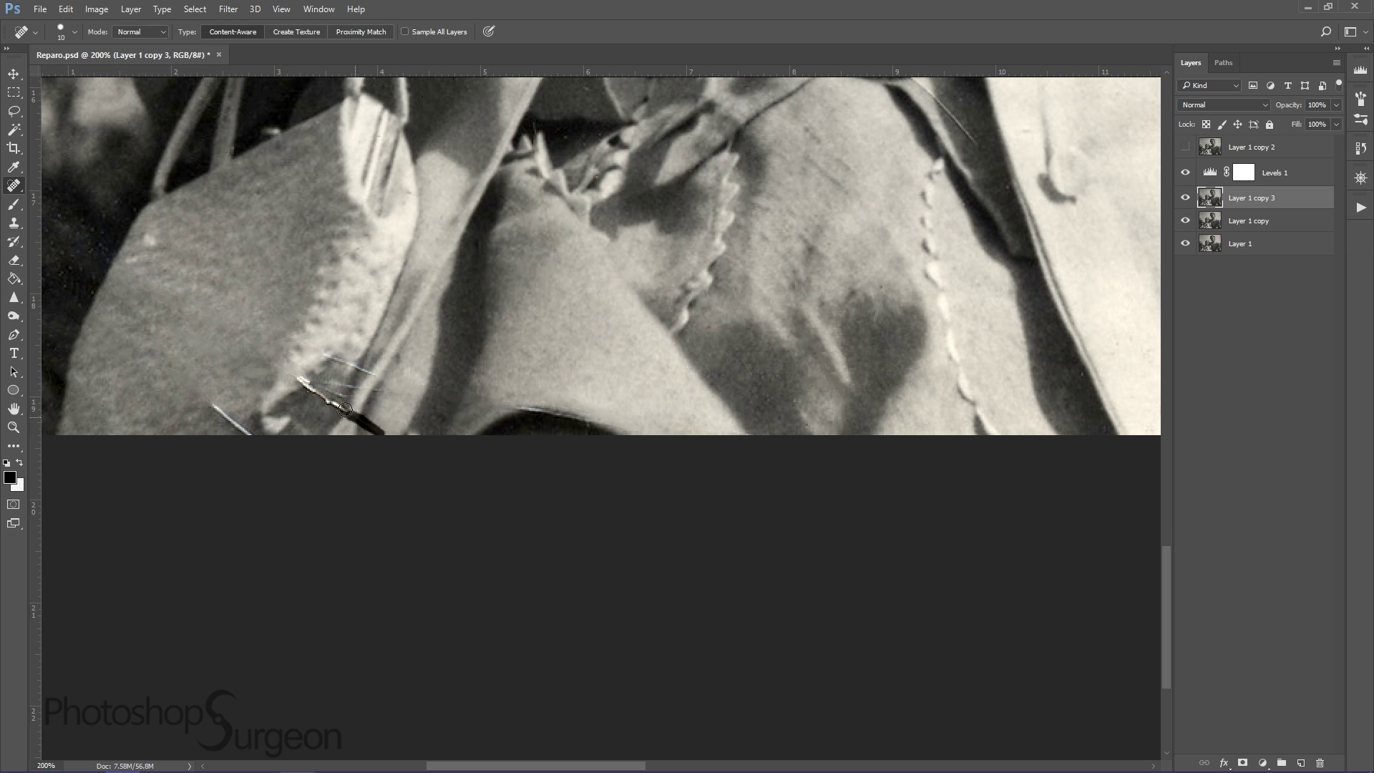
pyautogui.moveTo(297, 377); pyautogui.dragTo(324, 396)
pyautogui.moveTo(213, 406); pyautogui.dragTo(250, 432)
pyautogui.press('s')
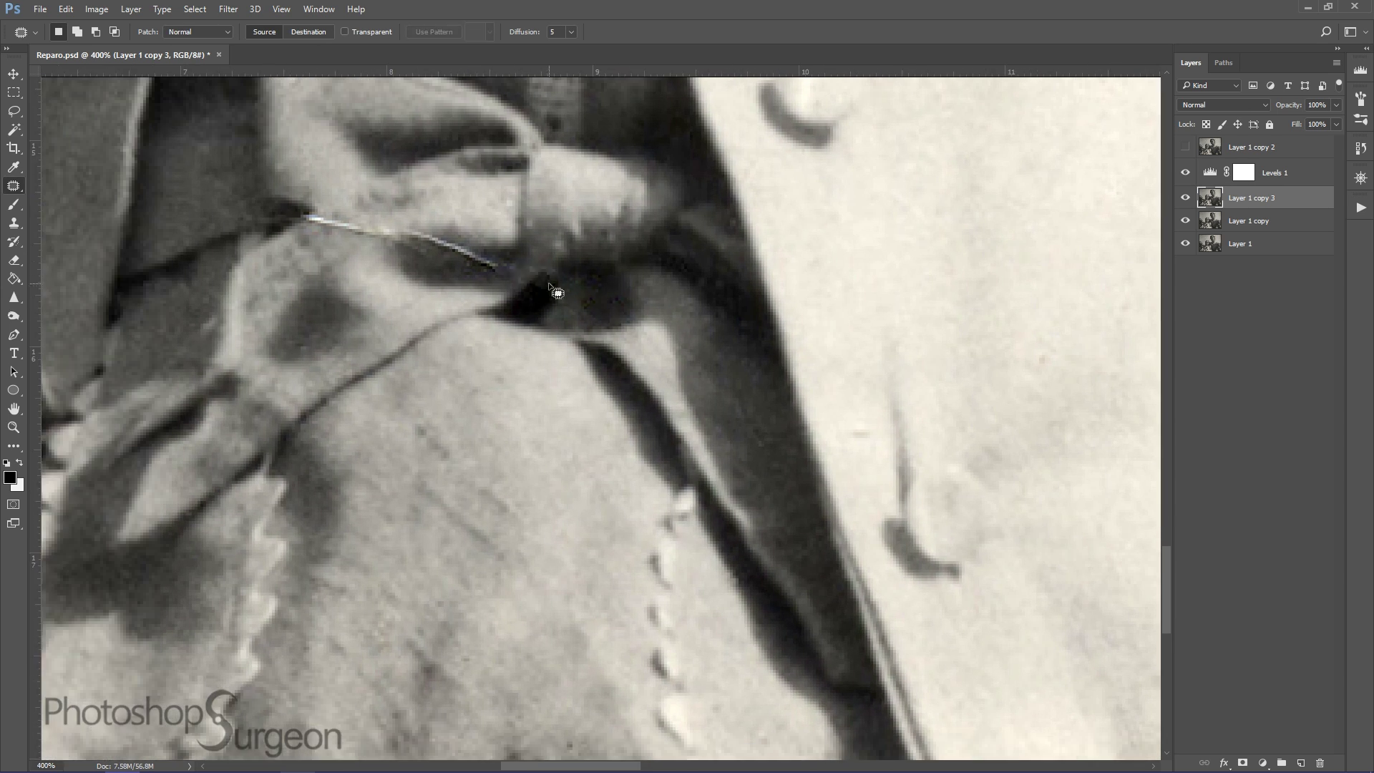
# Patch the cracks on the dark clothing fold and on the string by the child's hand
pyautogui.moveTo(340, 227); pyautogui.dragTo(344, 247)
pyautogui.moveTo(380, 223); pyautogui.dragTo(545, 372)
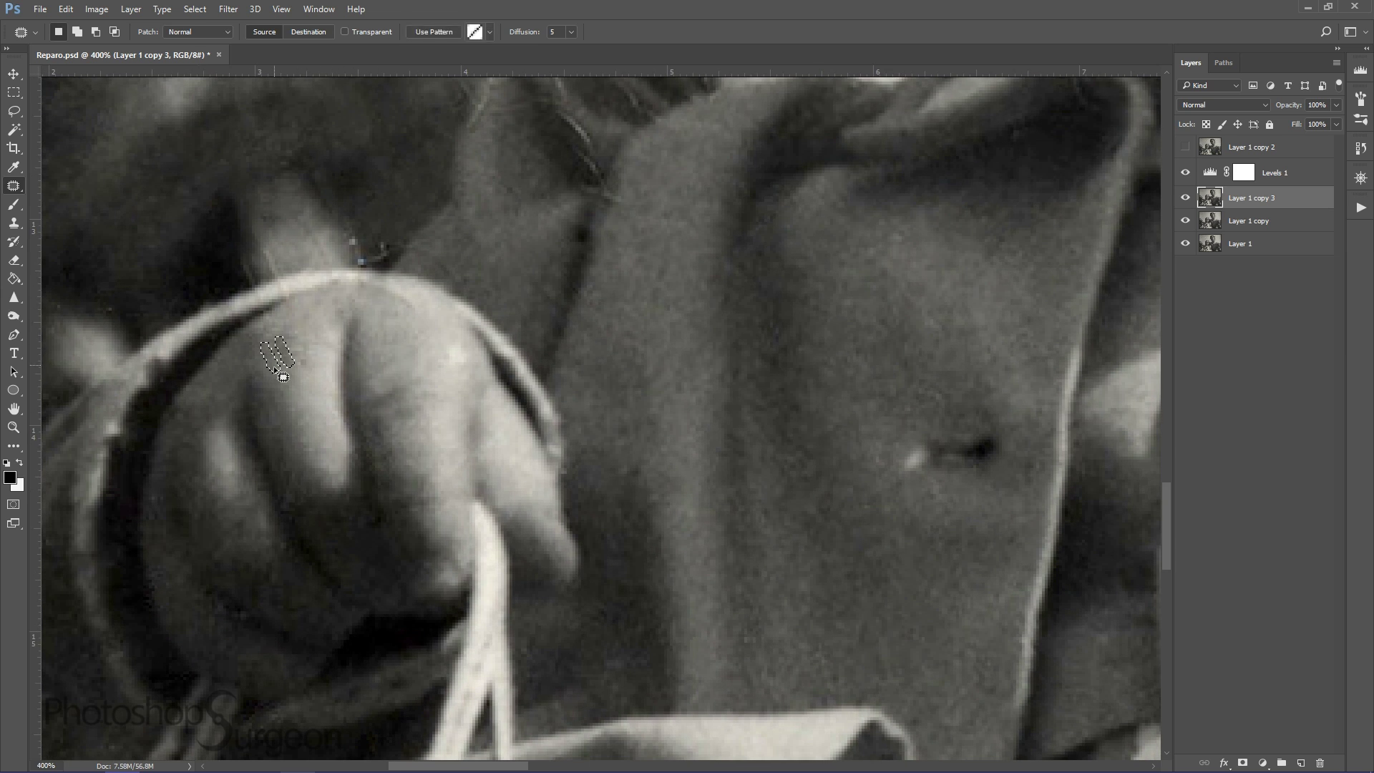
pyautogui.moveTo(281, 283); pyautogui.dragTo(279, 306)
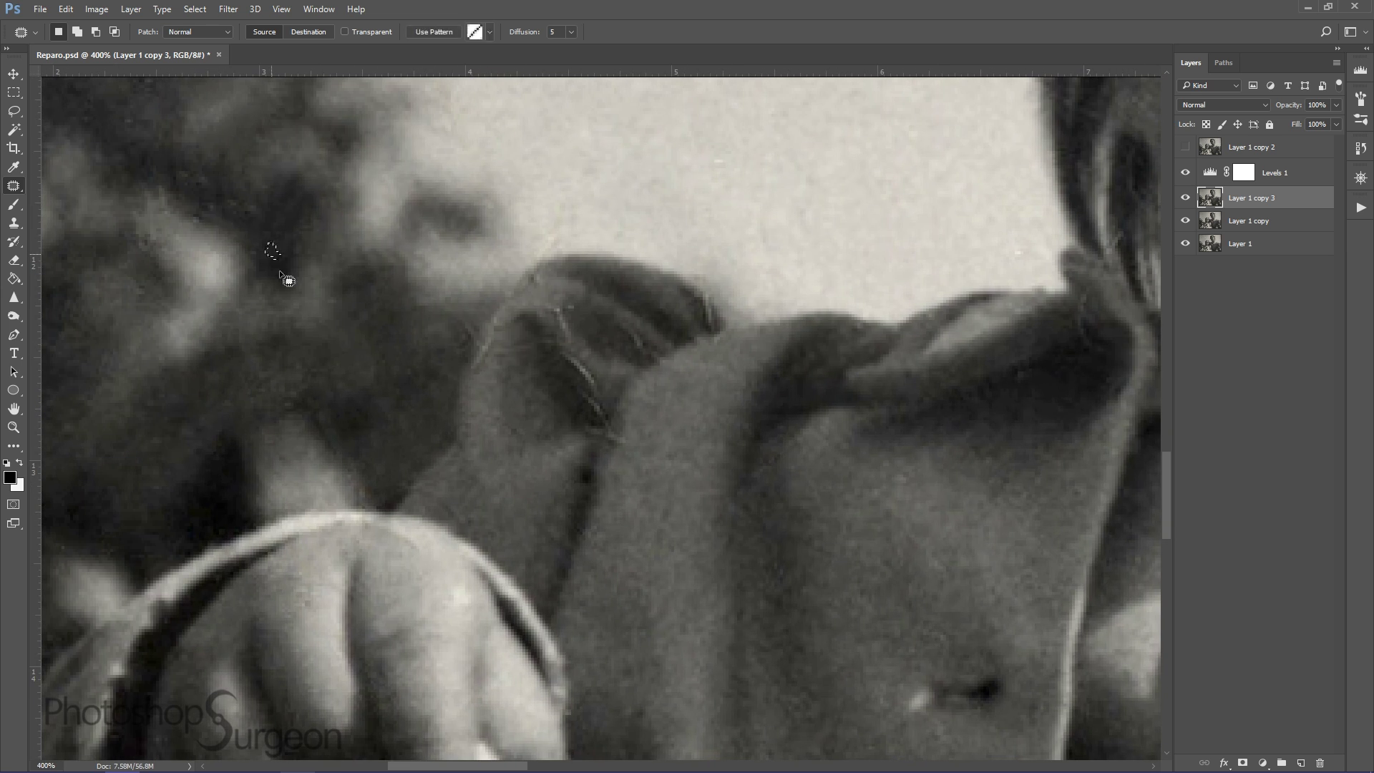
pyautogui.moveTo(501, 319); pyautogui.dragTo(486, 356)
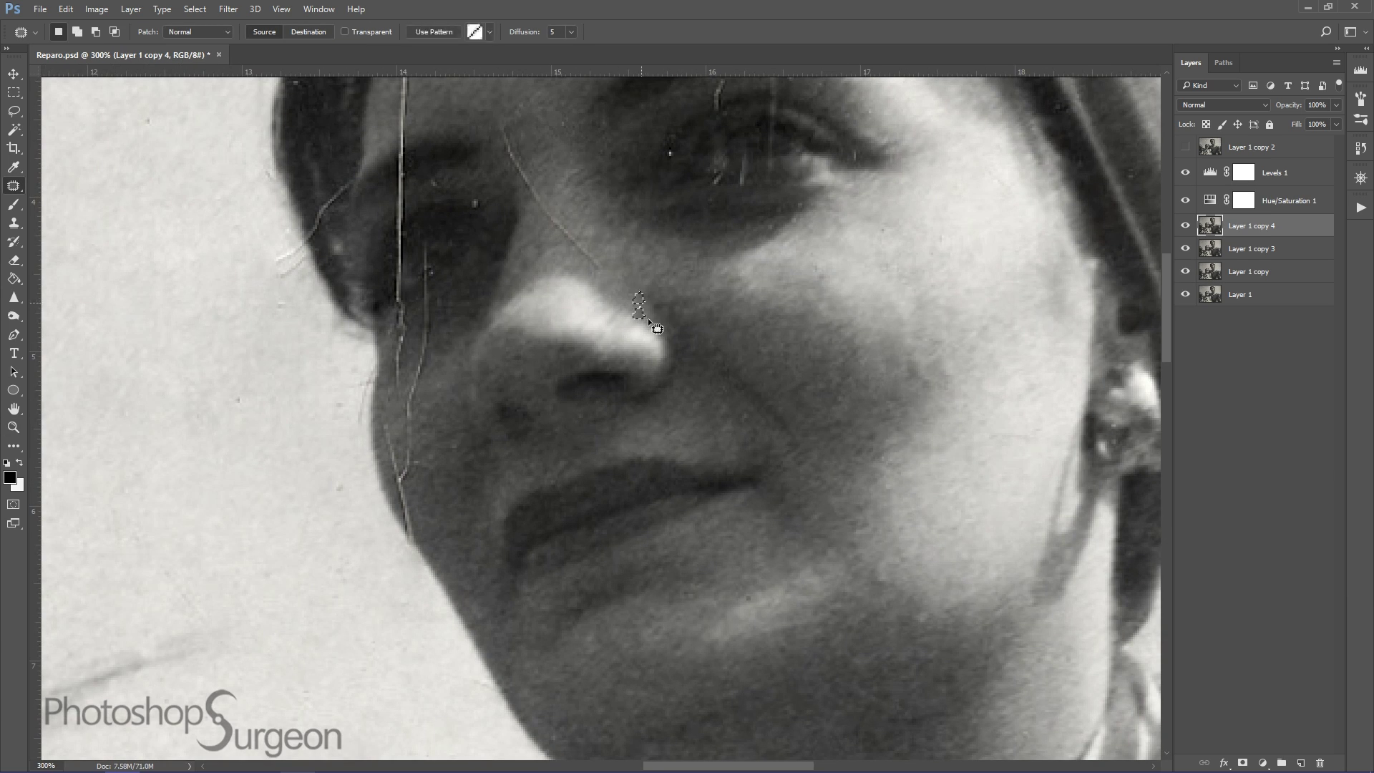
# Patch the two scratches near the woman's nose with clean skin
pyautogui.moveTo(562, 212); pyautogui.dragTo(569, 251)
pyautogui.moveTo(598, 239)
pyautogui.mouseDown()
pyautogui.moveTo(610, 278)
pyautogui.moveTo(819, 268)
pyautogui.mouseUp()
pyautogui.moveTo(426, 344); pyautogui.dragTo(415, 424)
pyautogui.scroll(-4, 370, 290)
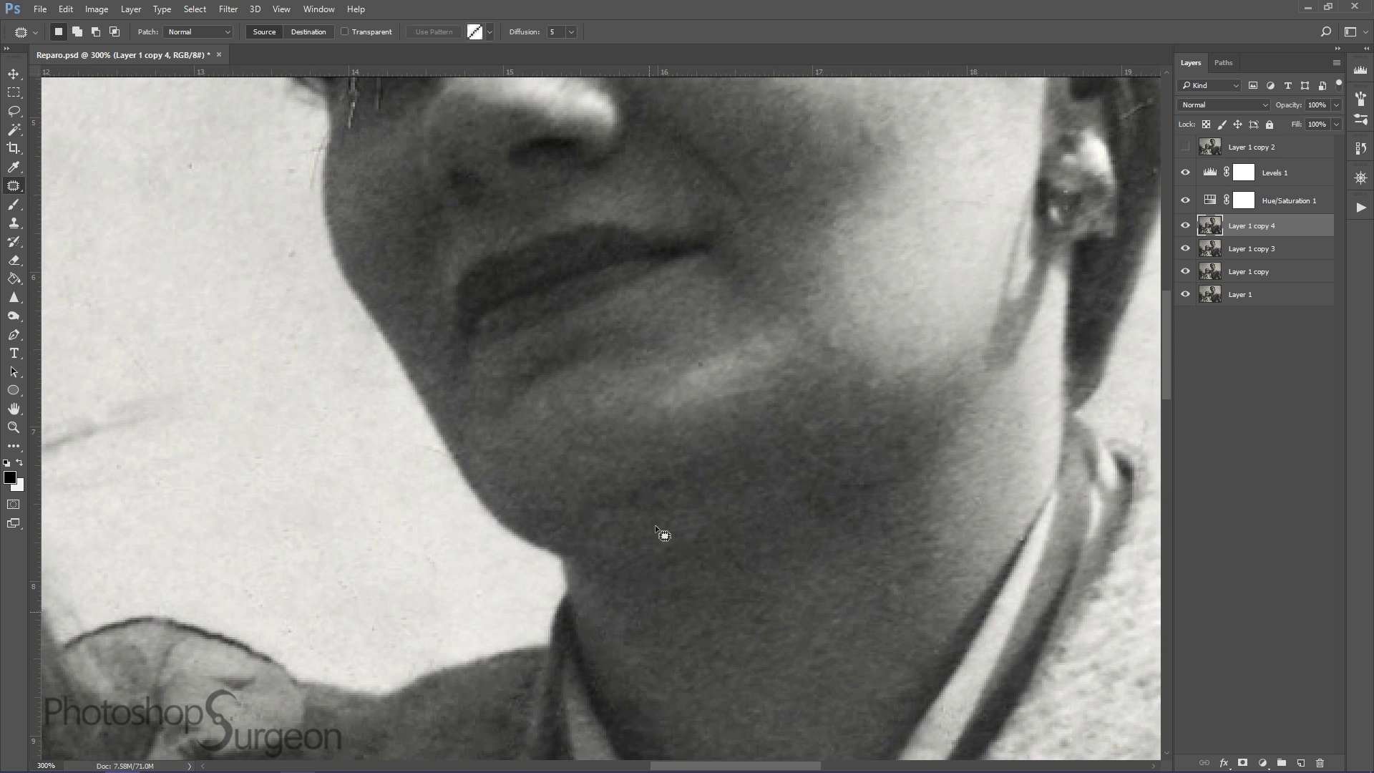
pyautogui.scroll(5, 313, 374)
pyautogui.scroll(3, 561, 316)
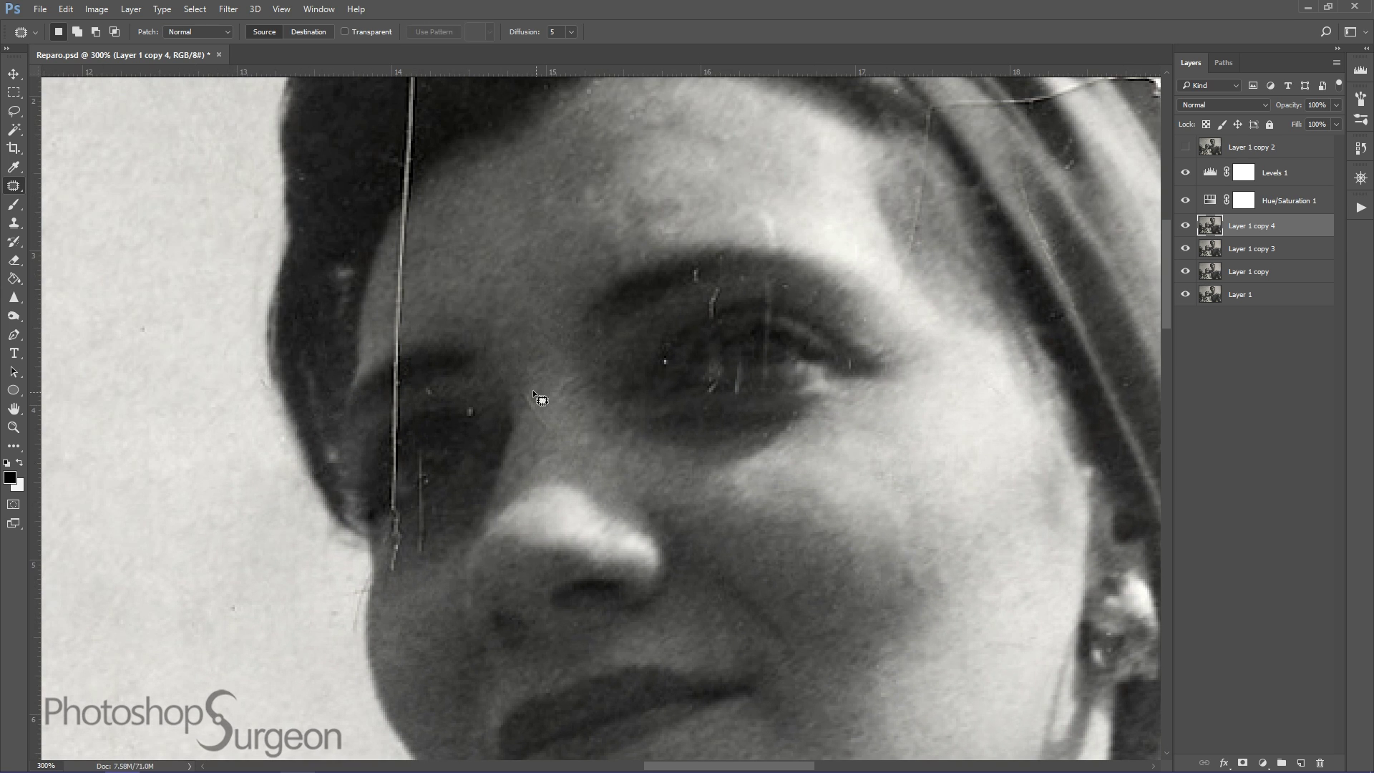
pyautogui.scroll(-3, 474, 388)
# Outline and patch the scratch at the woman's eye corner
pyautogui.moveTo(774, 208); pyautogui.dragTo(805, 213)
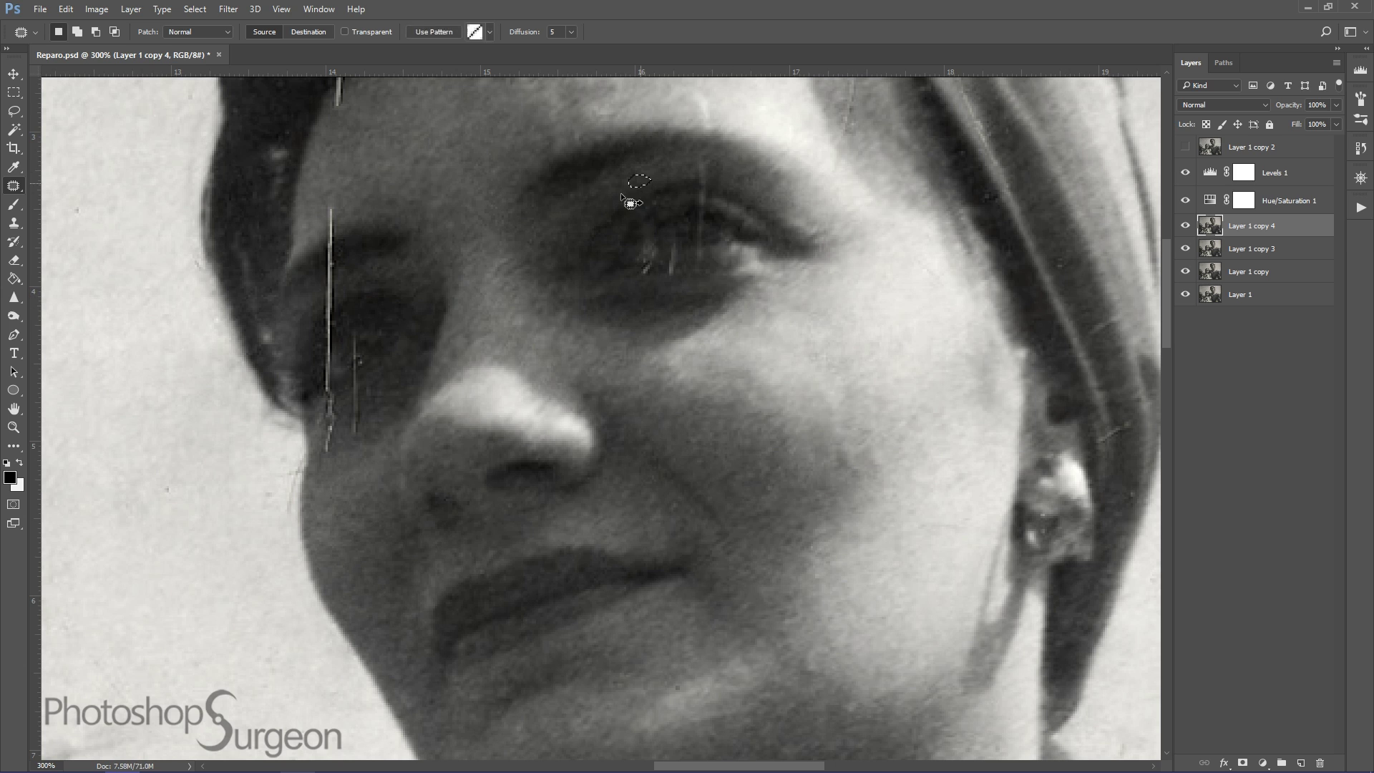
pyautogui.scroll(3, 587, 250)
pyautogui.scroll(2, 505, 265)
pyautogui.hscroll(-4, 505, 265)
pyautogui.moveTo(509, 222); pyautogui.dragTo(501, 245)
pyautogui.scroll(3, 465, 276)
pyautogui.hscroll(1, 491, 349)
# Patch the scratch end near the hairline with clean texture and deselect
pyautogui.moveTo(318, 232)
pyautogui.mouseDown()
pyautogui.moveTo(408, 247)
pyautogui.moveTo(358, 215)
pyautogui.mouseUp()
pyautogui.hotkey('ctrl', 'd')
pyautogui.moveTo(548, 260); pyautogui.dragTo(468, 374)
pyautogui.hotkey('ctrl', 'd')
pyautogui.scroll(-3, 394, 322)
pyautogui.hscroll(-2, 369, 253)
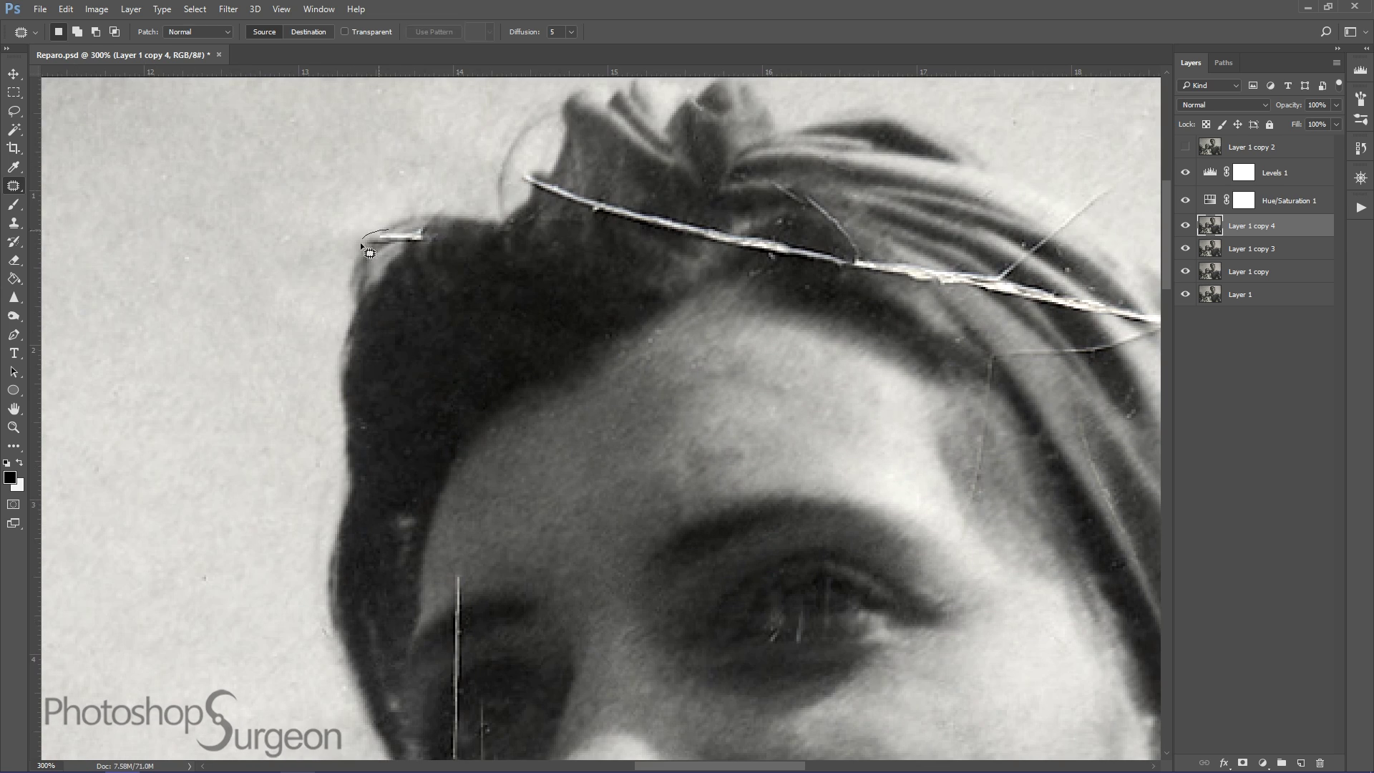
pyautogui.scroll(-4, 406, 231)
pyautogui.hscroll(5, 406, 230)
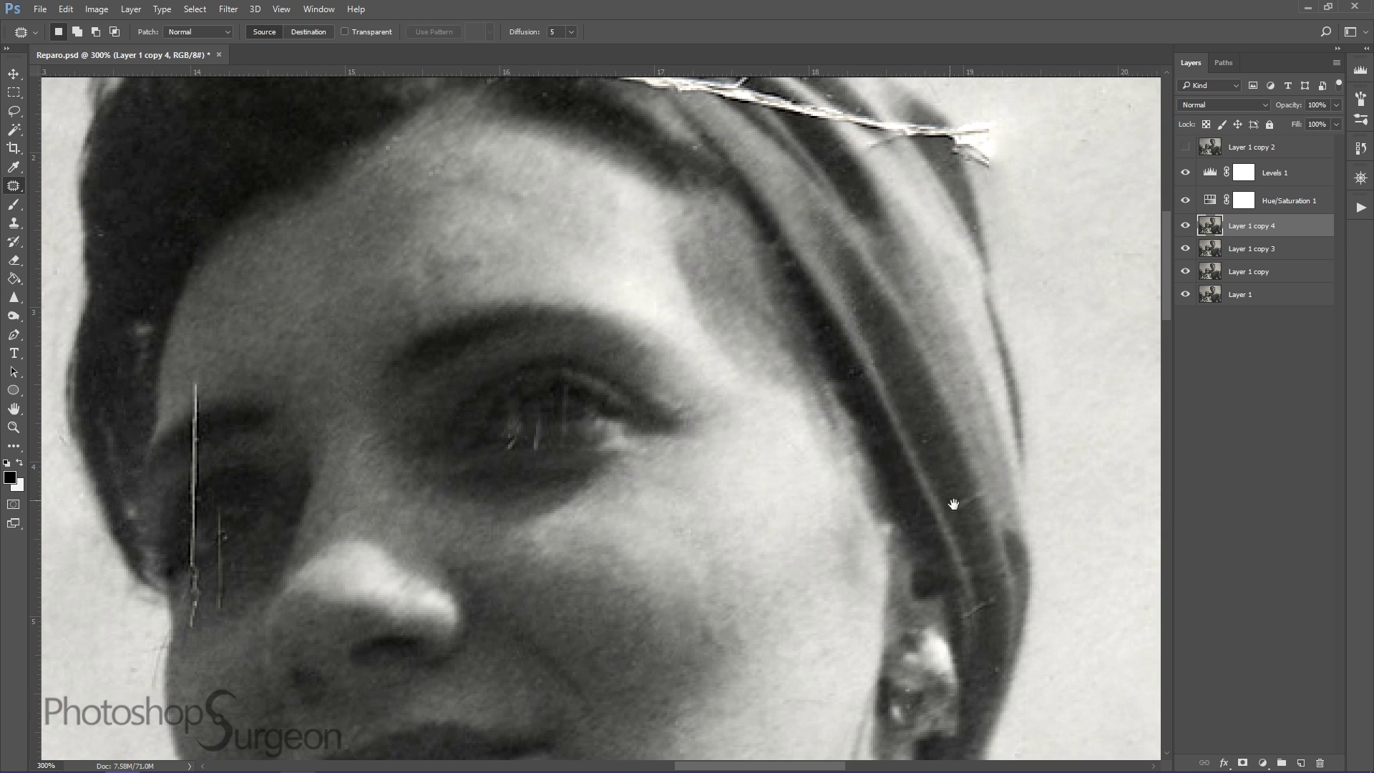
pyautogui.scroll(-4, 957, 497)
pyautogui.hscroll(5, 956, 496)
pyautogui.scroll(7, 714, 460)
pyautogui.hscroll(-3, 714, 460)
# Patch the headscarf edge scratch and each section of the white headscarf crack
pyautogui.moveTo(688, 193); pyautogui.dragTo(703, 197)
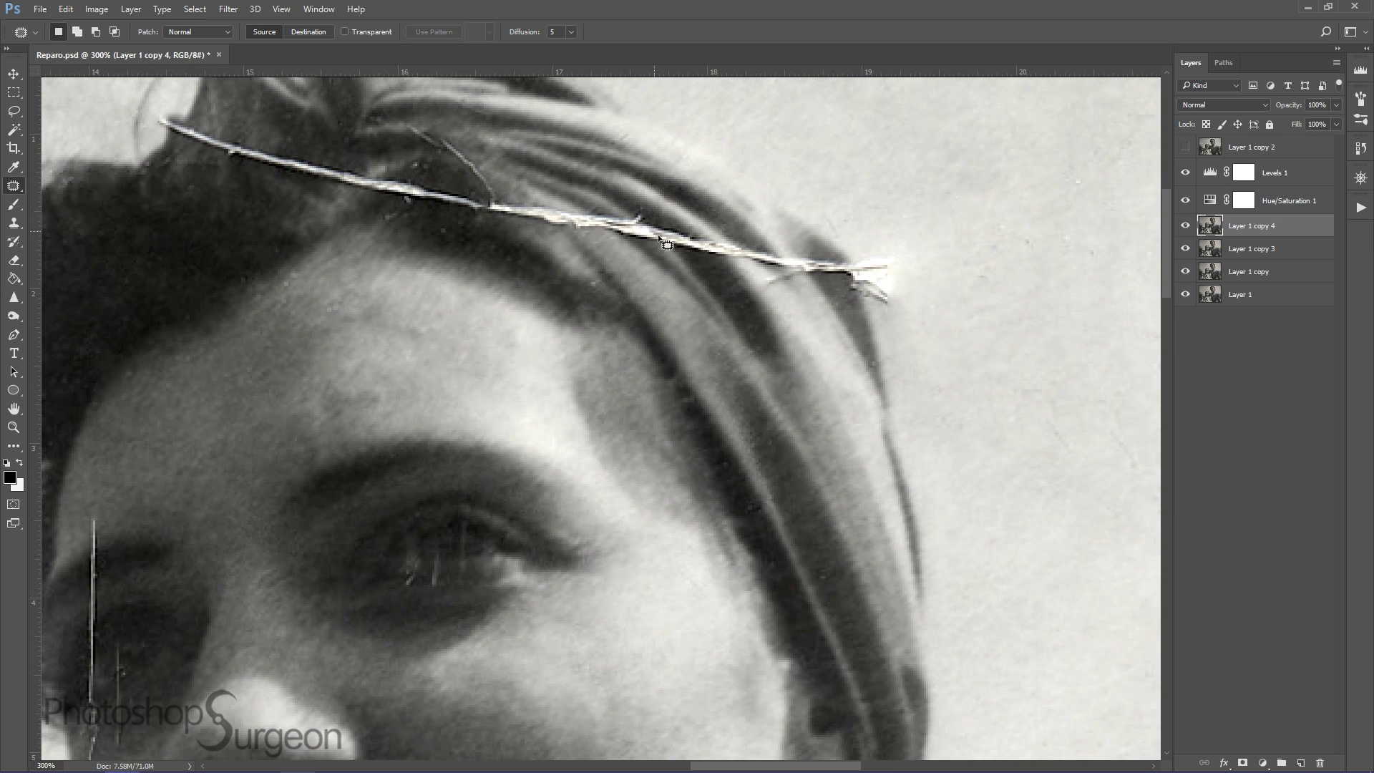
pyautogui.scroll(-1, 664, 243)
pyautogui.hscroll(4, 664, 244)
pyautogui.moveTo(576, 221); pyautogui.dragTo(569, 211)
pyautogui.moveTo(500, 184); pyautogui.dragTo(501, 192)
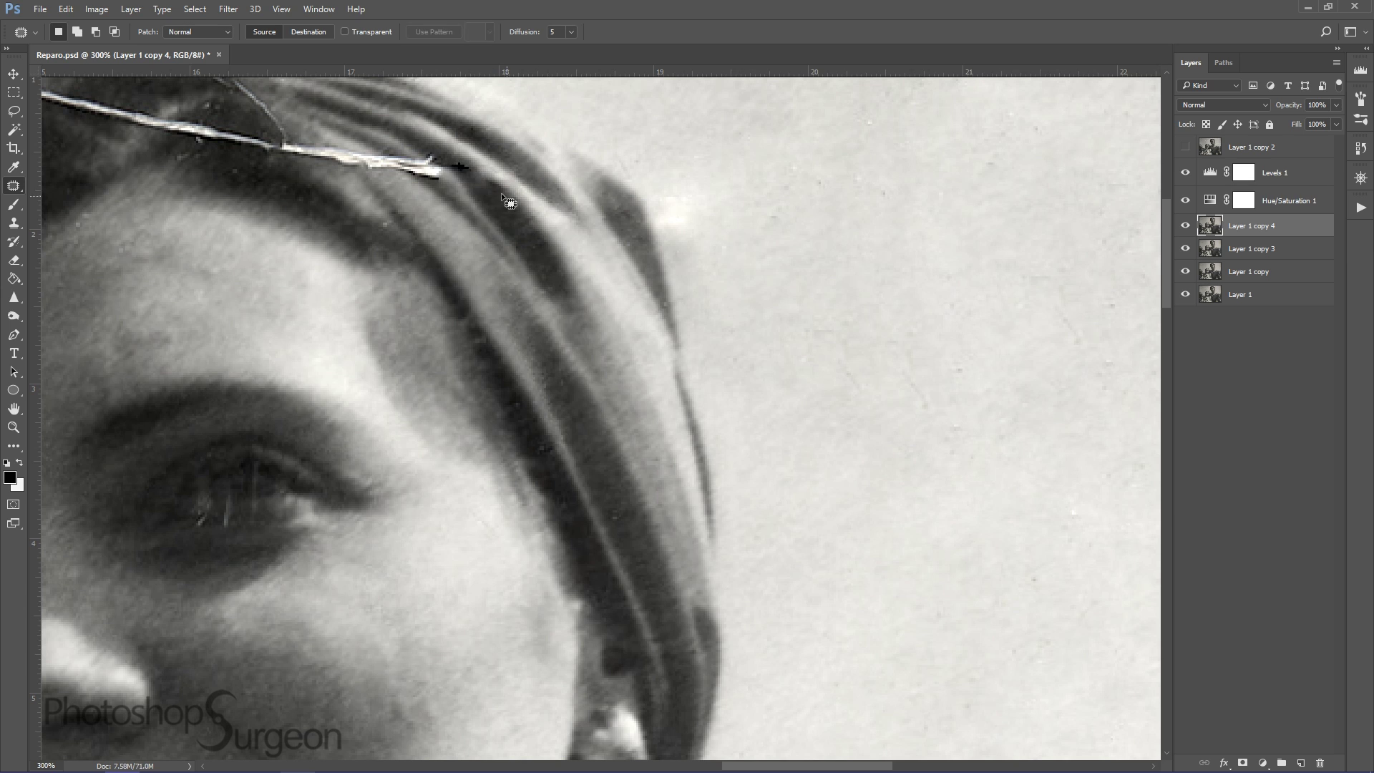
pyautogui.moveTo(373, 171)
pyautogui.mouseDown()
pyautogui.moveTo(376, 192)
pyautogui.moveTo(405, 158)
pyautogui.mouseUp()
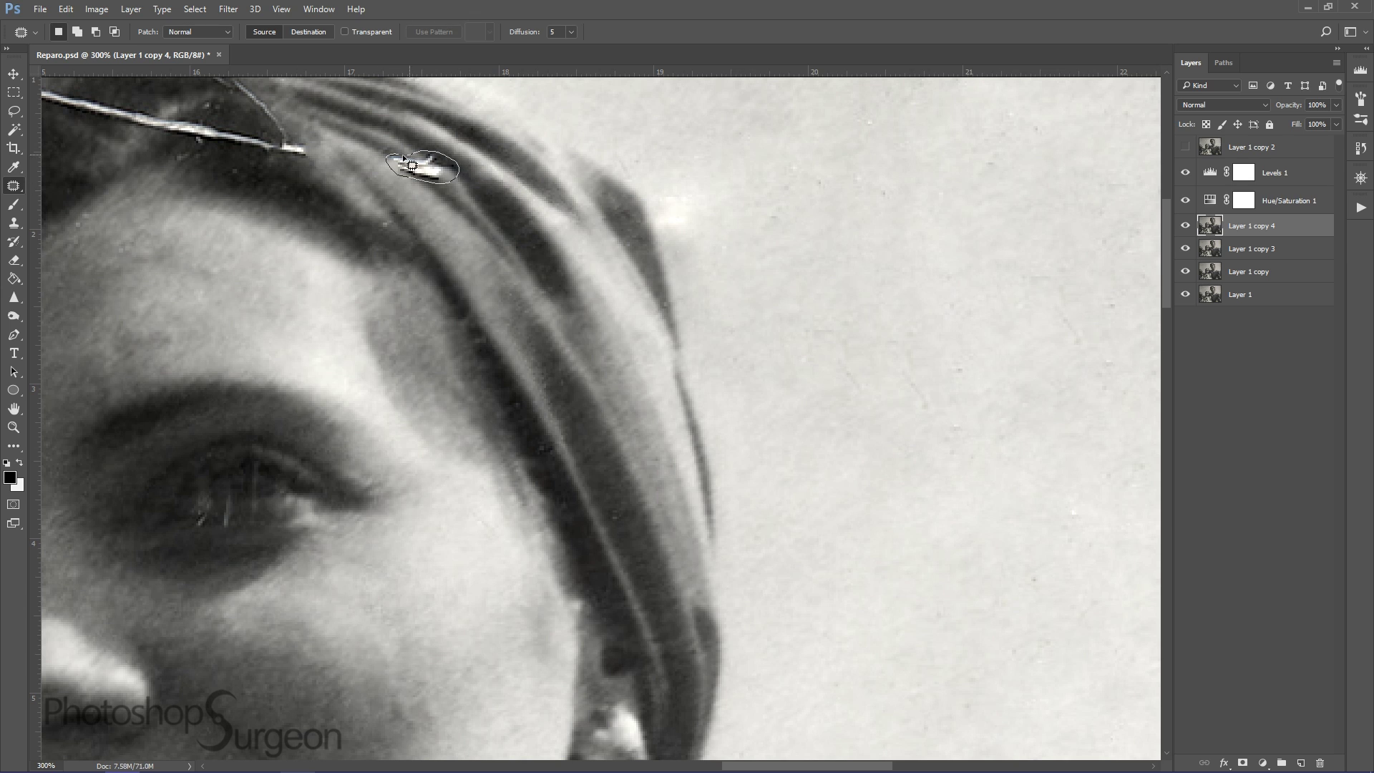
pyautogui.hotkey('ctrl', 'd')
pyautogui.moveTo(473, 252); pyautogui.dragTo(814, 323)
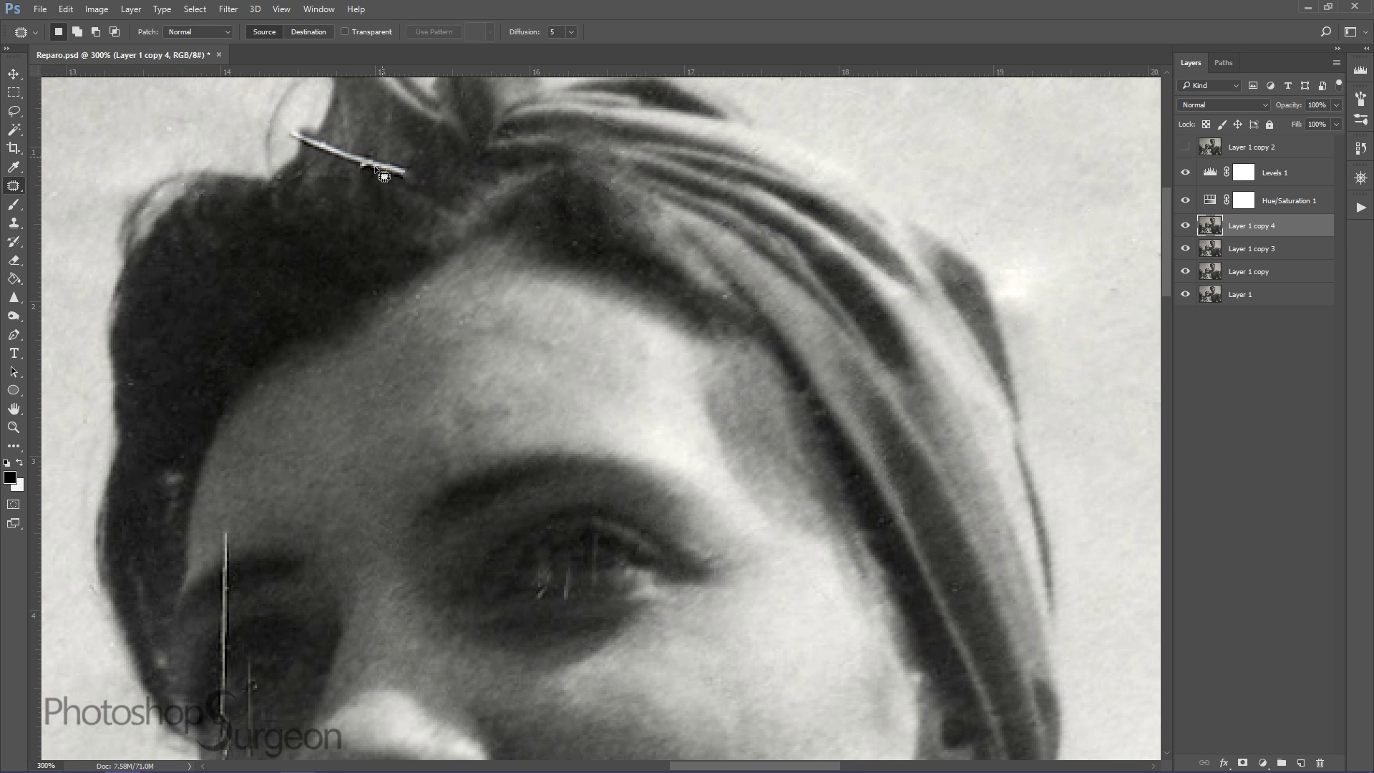
pyautogui.scroll(-5, 479, 263)
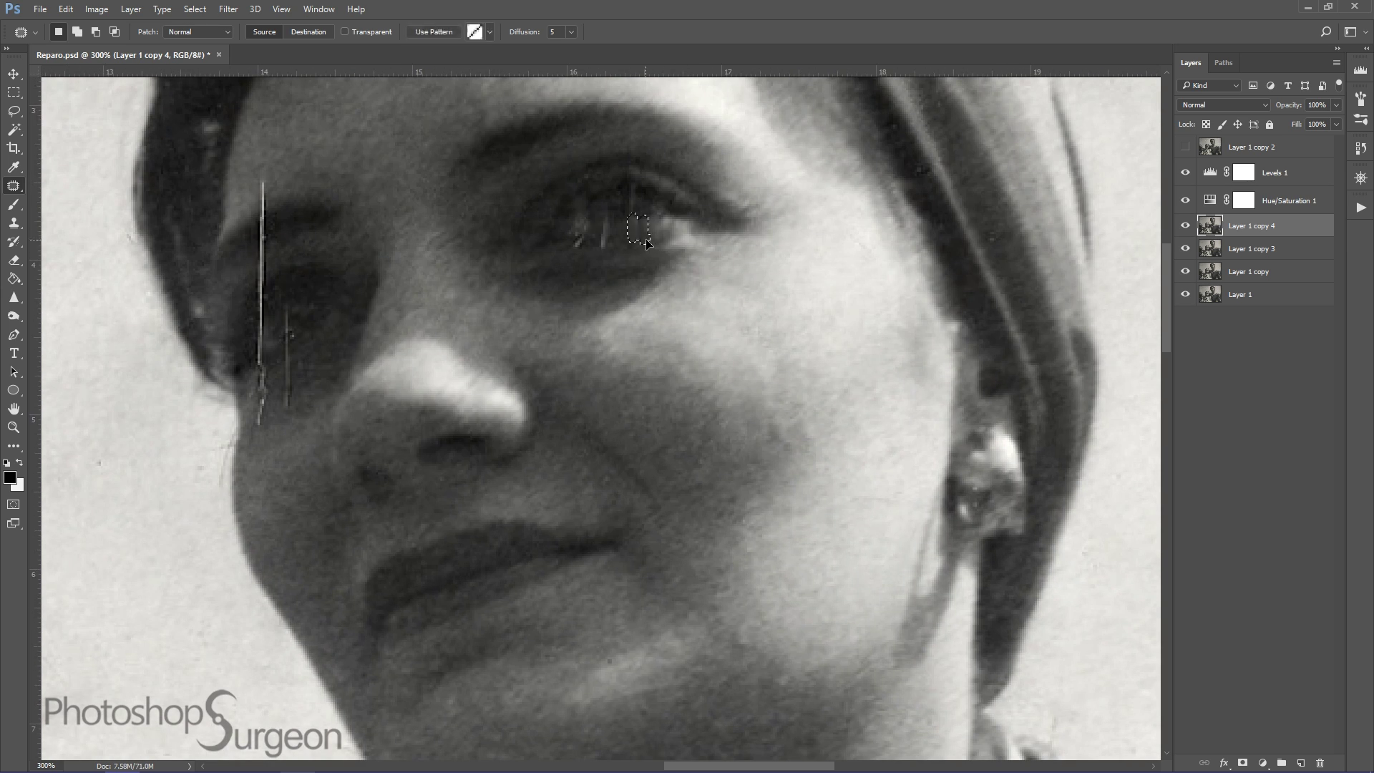
# Outline the scratches inside the eye and the vertical crack beside the left eye
pyautogui.moveTo(633, 247); pyautogui.dragTo(635, 201)
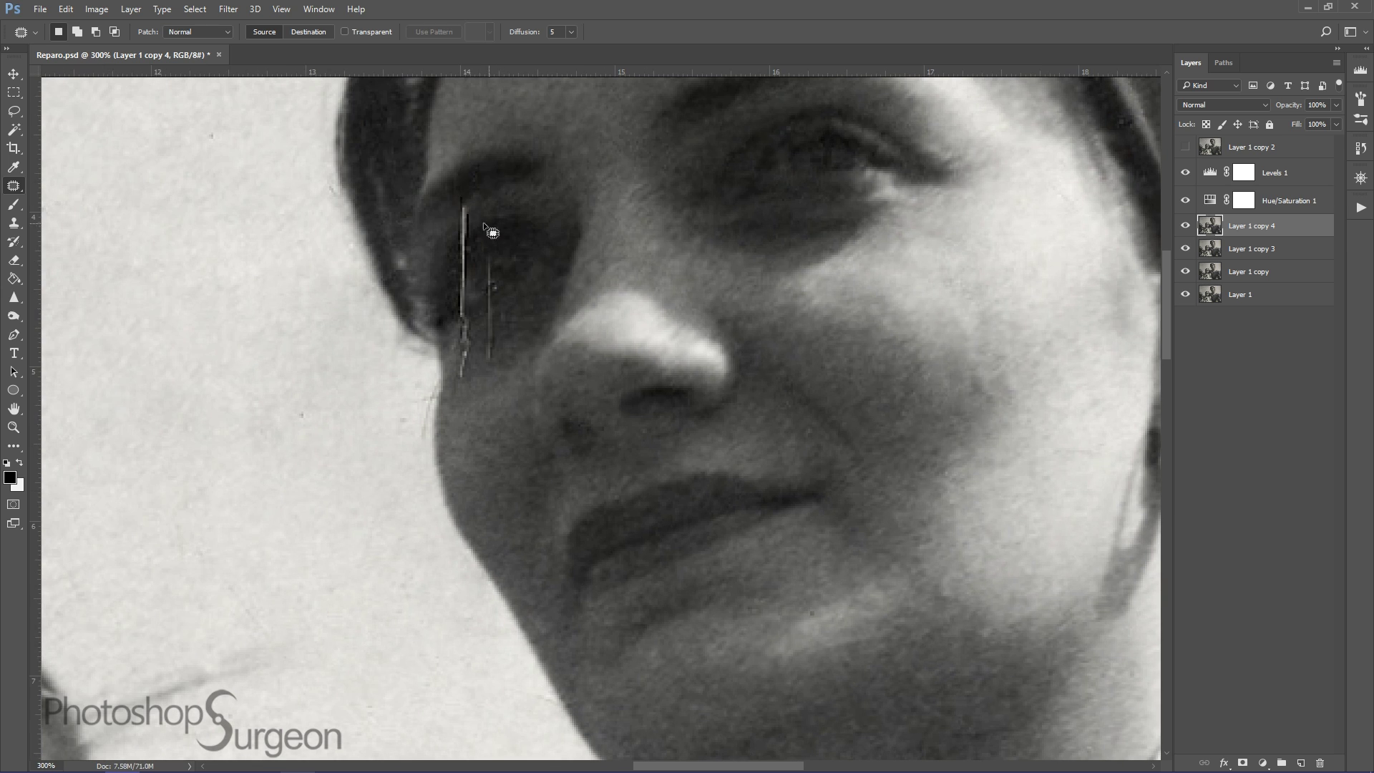
pyautogui.moveTo(465, 275); pyautogui.dragTo(470, 282)
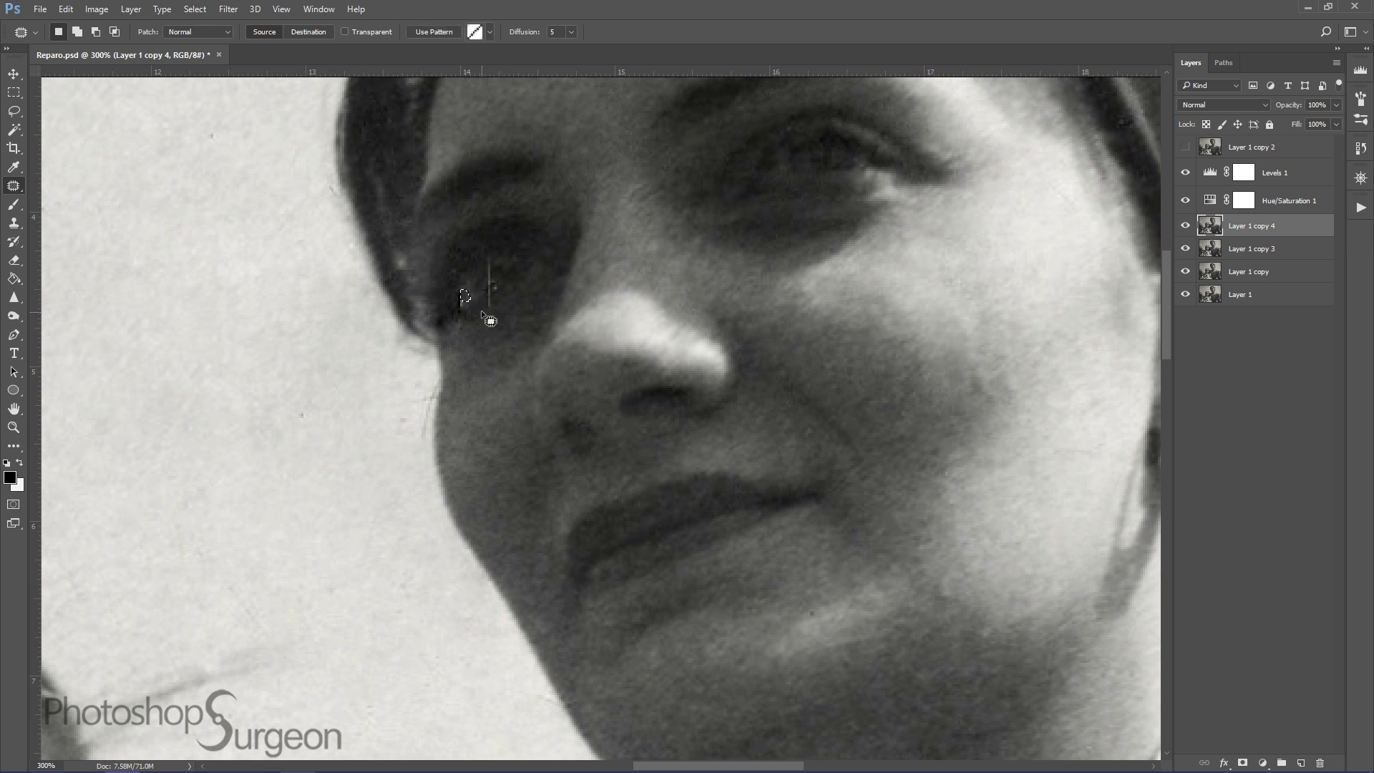